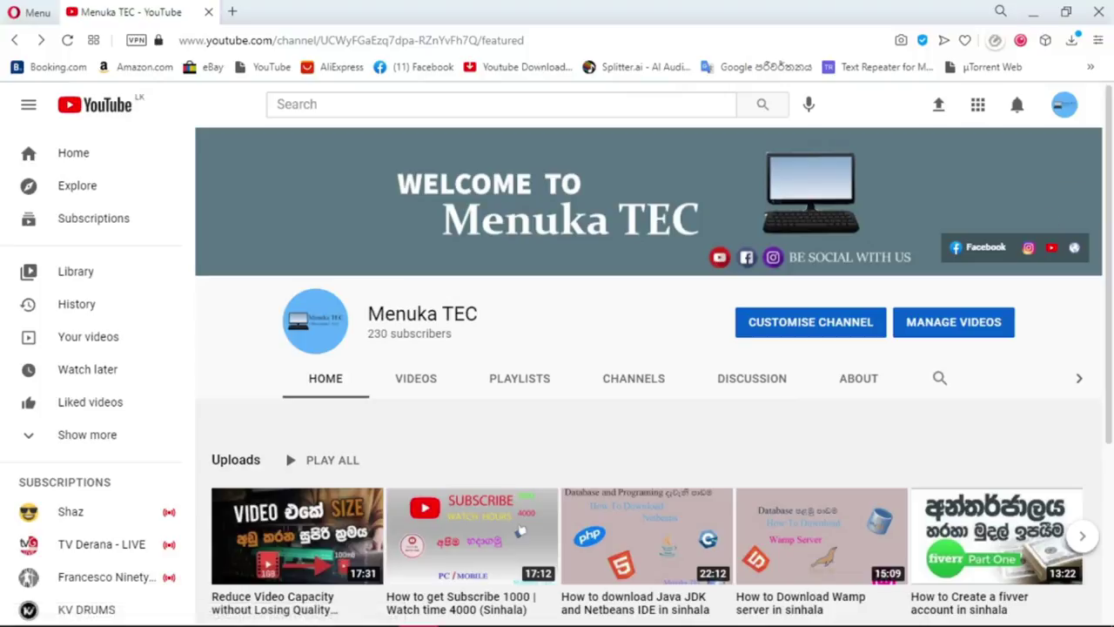
- Switch the channel page to its Videos tab and scroll through the uploaded videos
scroll(826, 179, "down", 1)
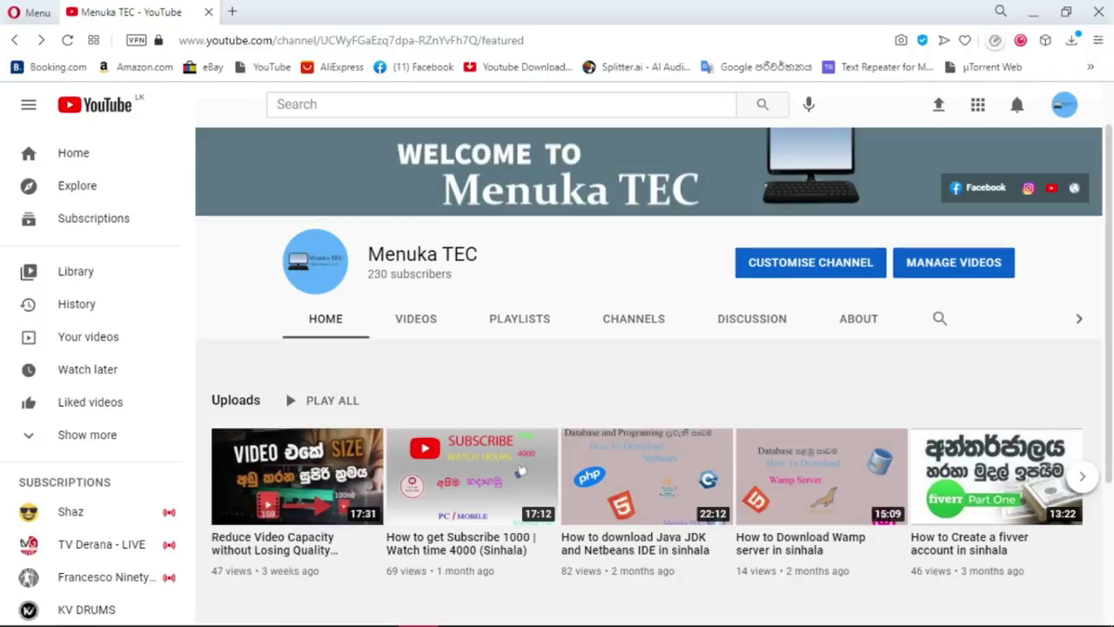
scroll(653, 349, "down", 2)
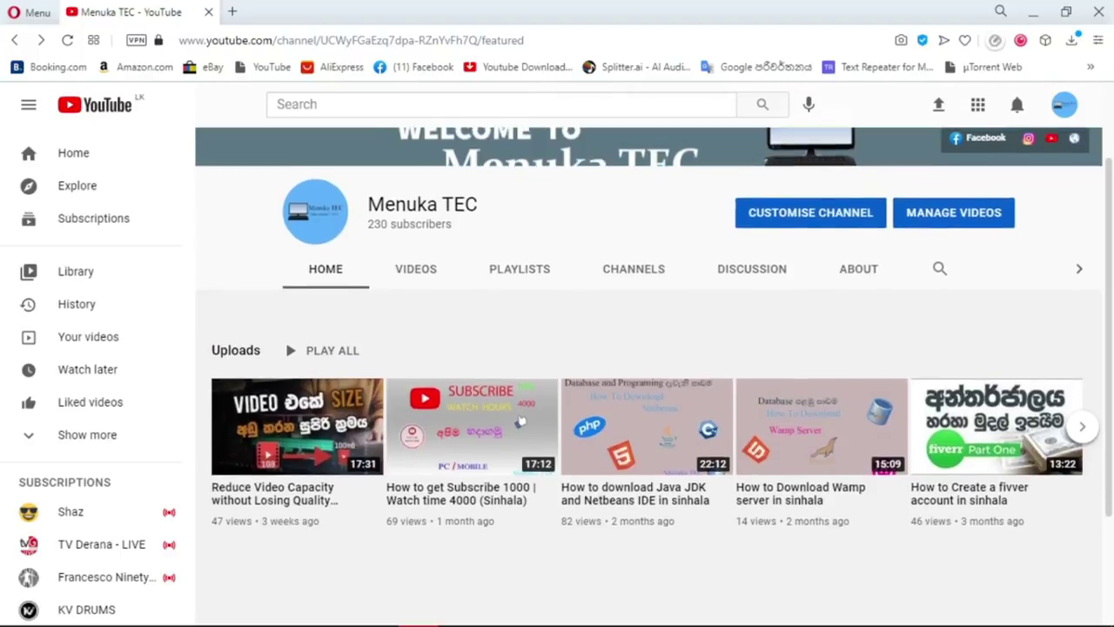
scroll(653, 348, "up", 2)
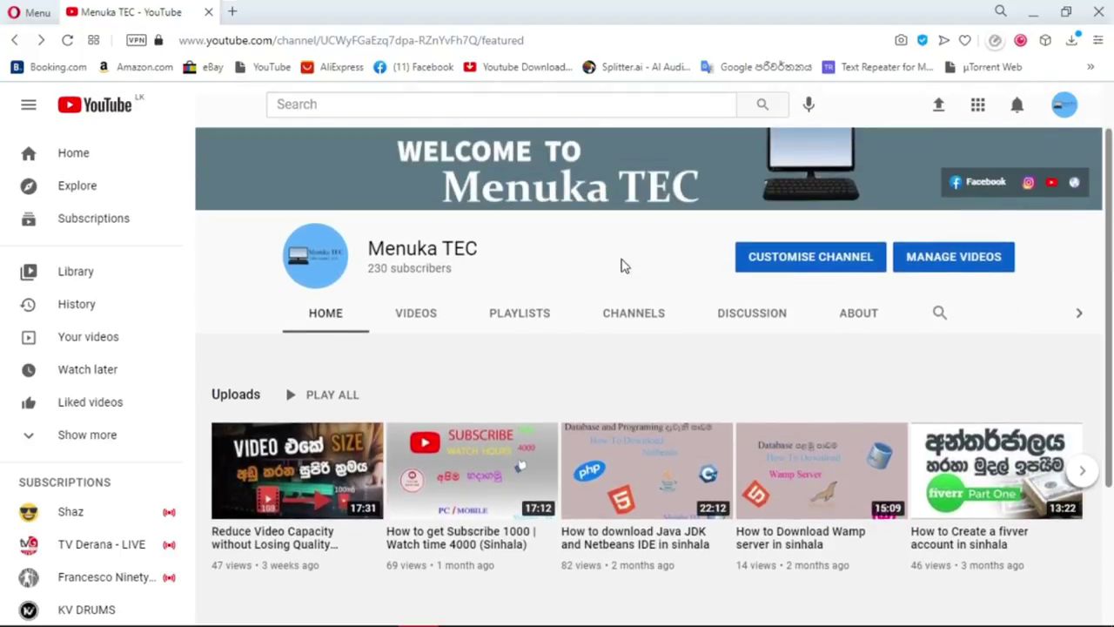
left_click(407, 318)
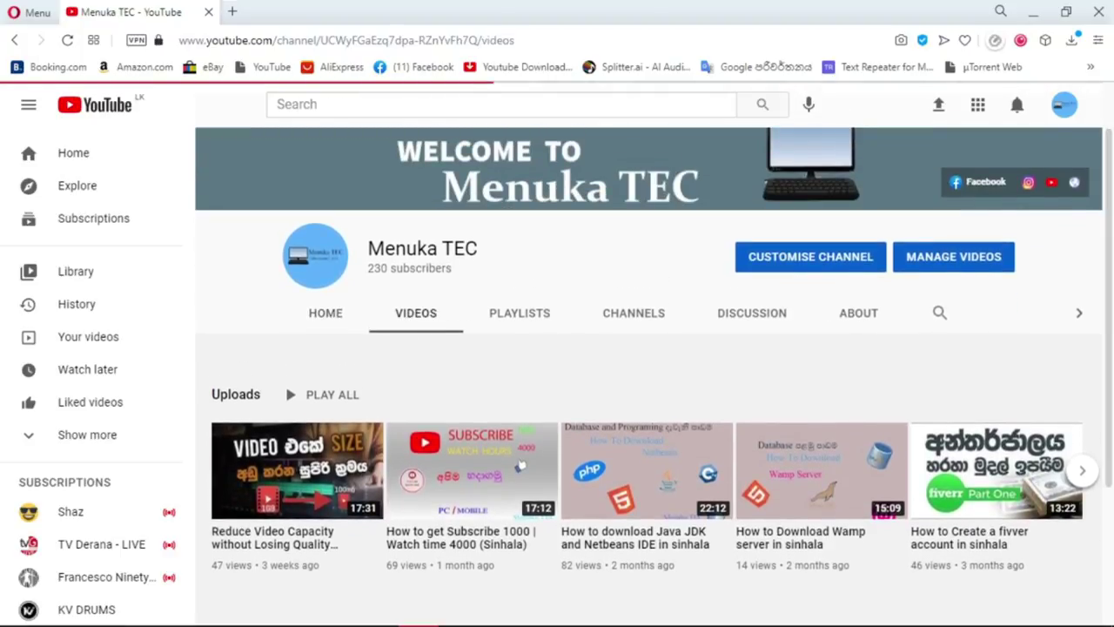
scroll(557, 375, "down", 8)
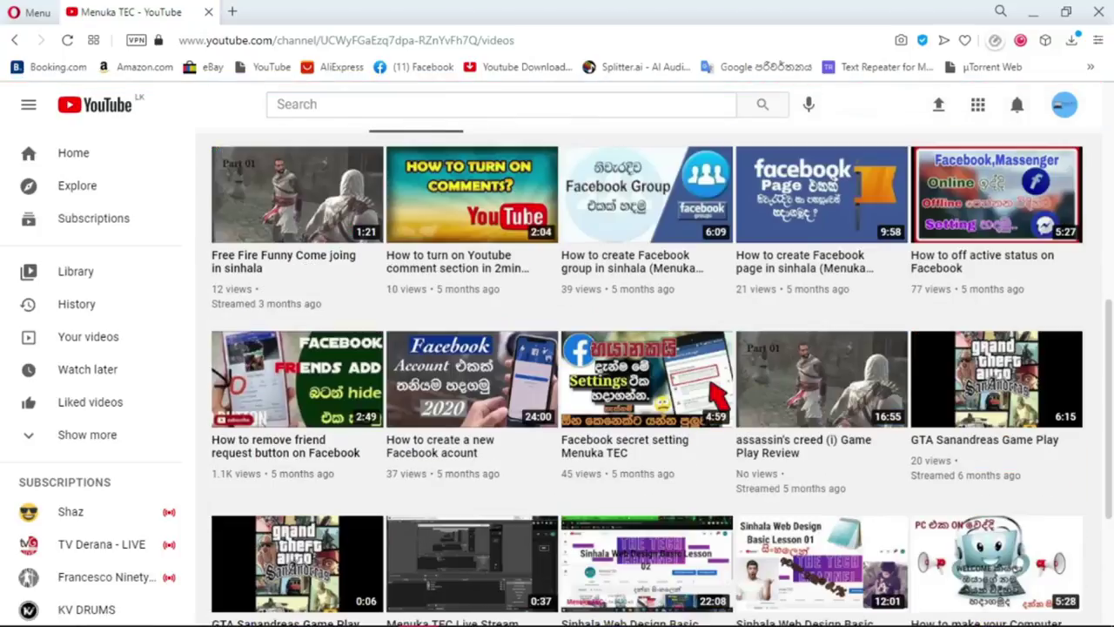
scroll(662, 379, "down", 1)
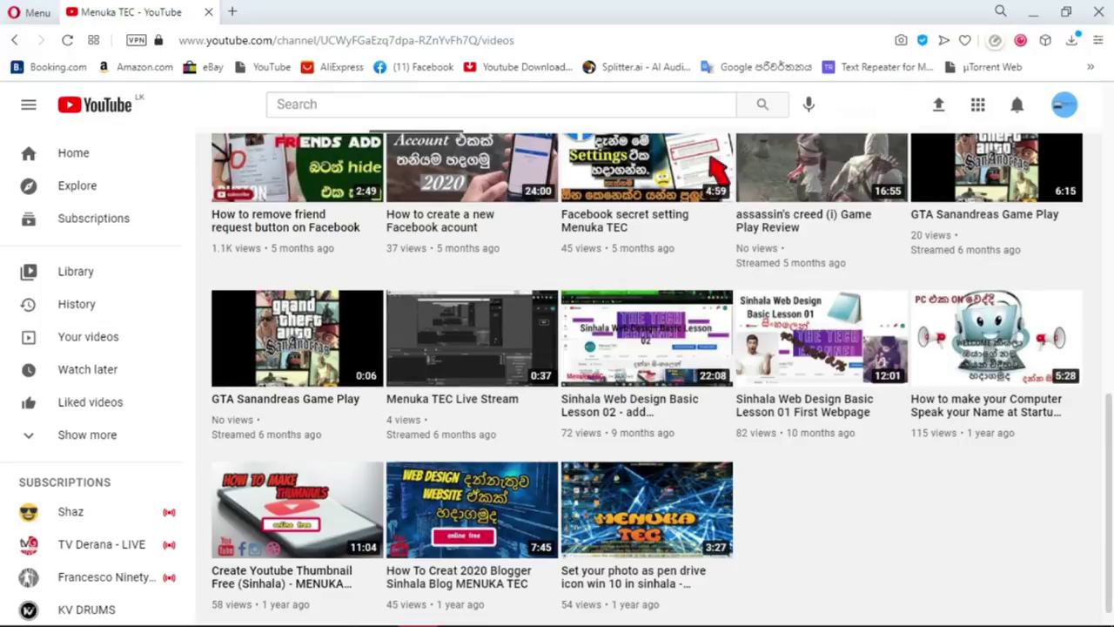
scroll(661, 380, "up", 3)
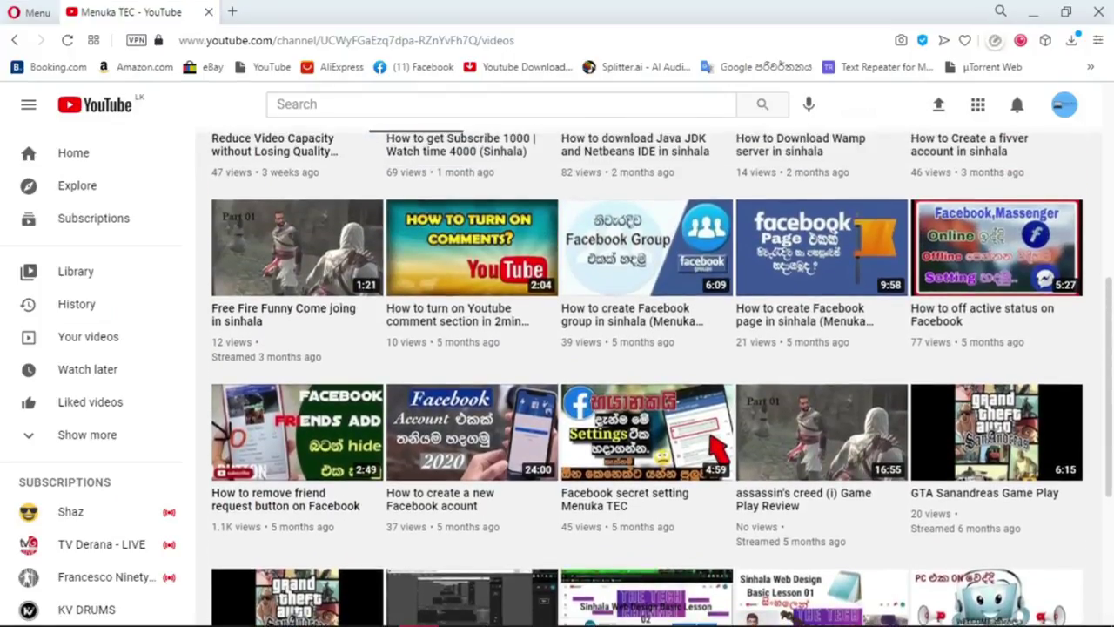
scroll(520, 202, "up", 1)
scroll(519, 202, "up", 1)
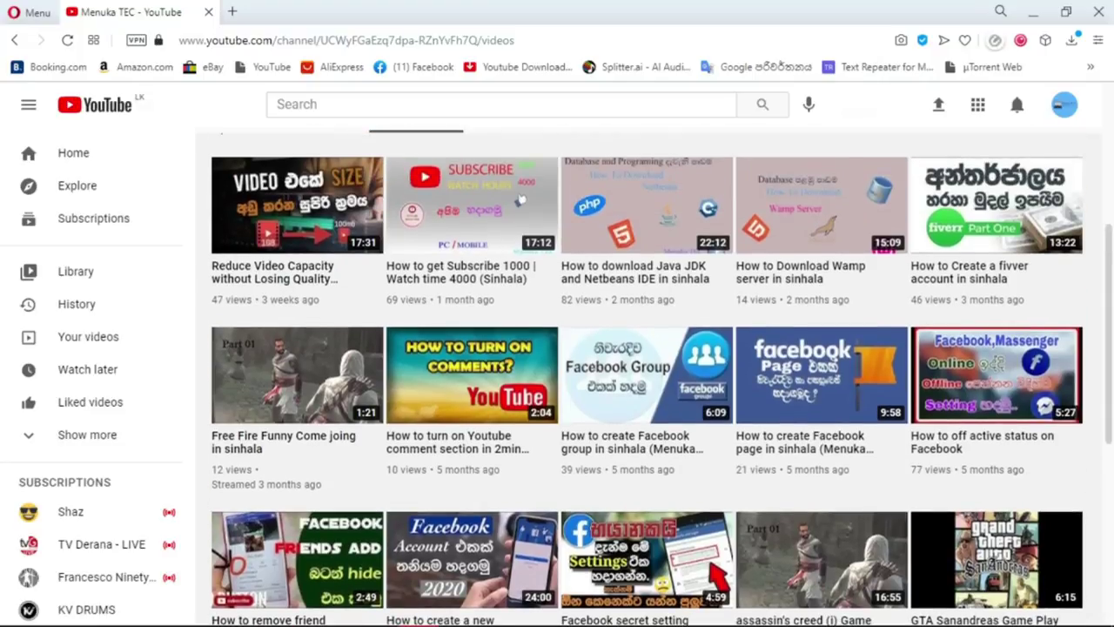
scroll(662, 377, "up", 3)
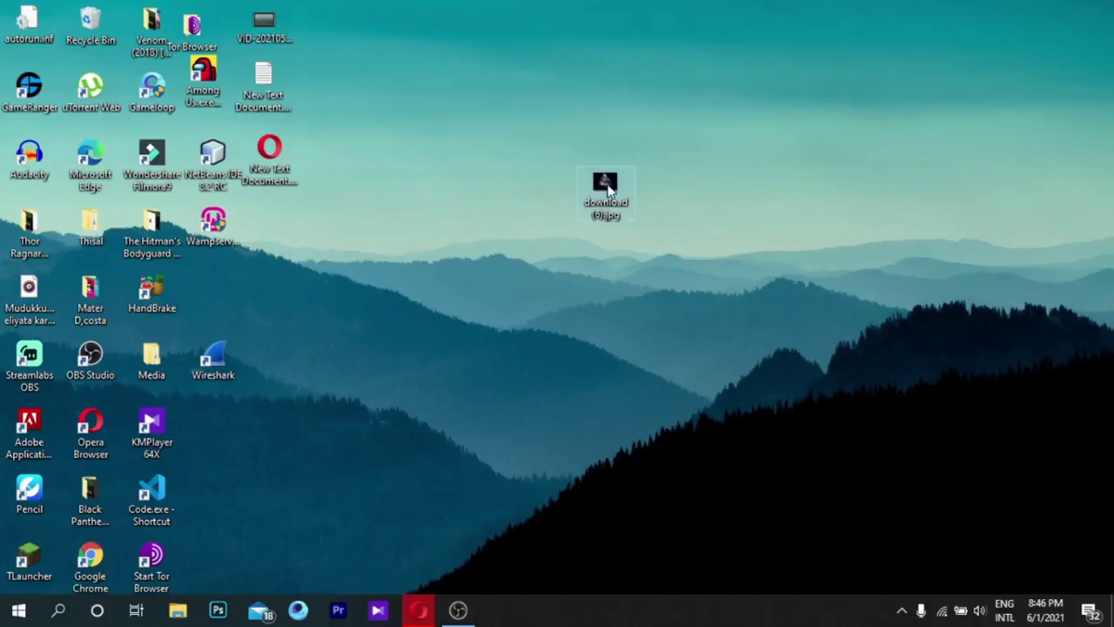
mouse_move(606, 194)
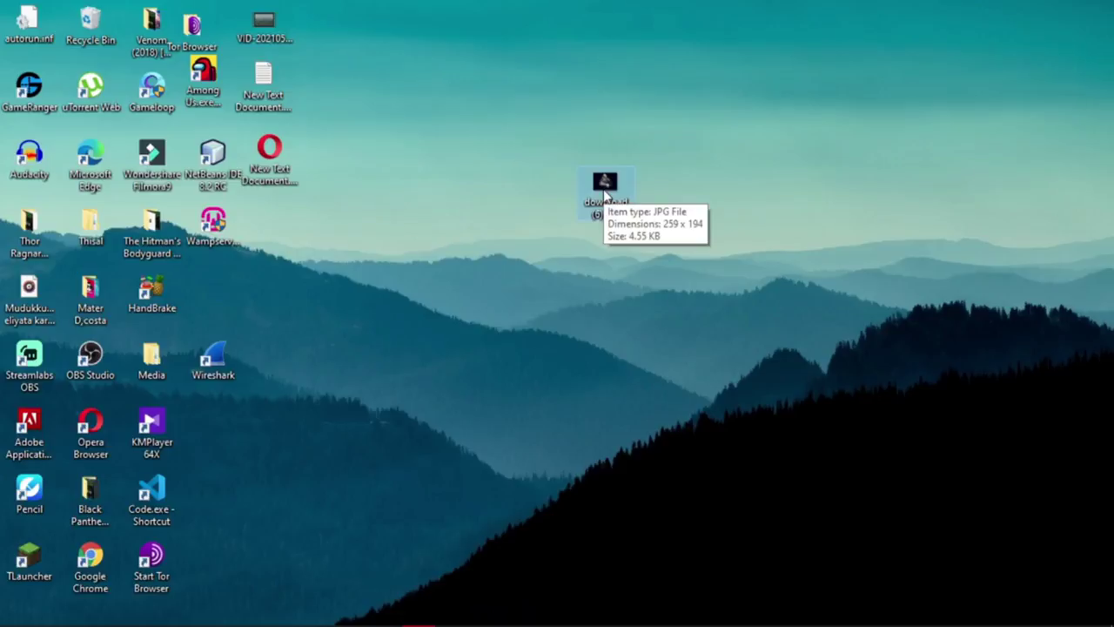
double_click(605, 192)
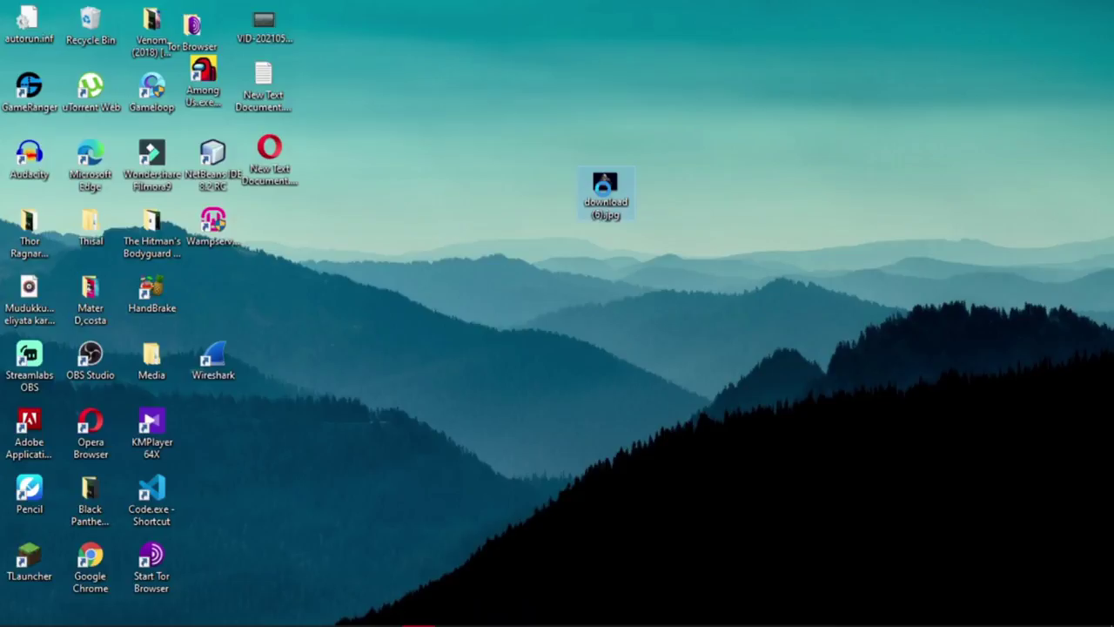
- Open download (6).jpg in Paint using Open with
right_click(605, 188)
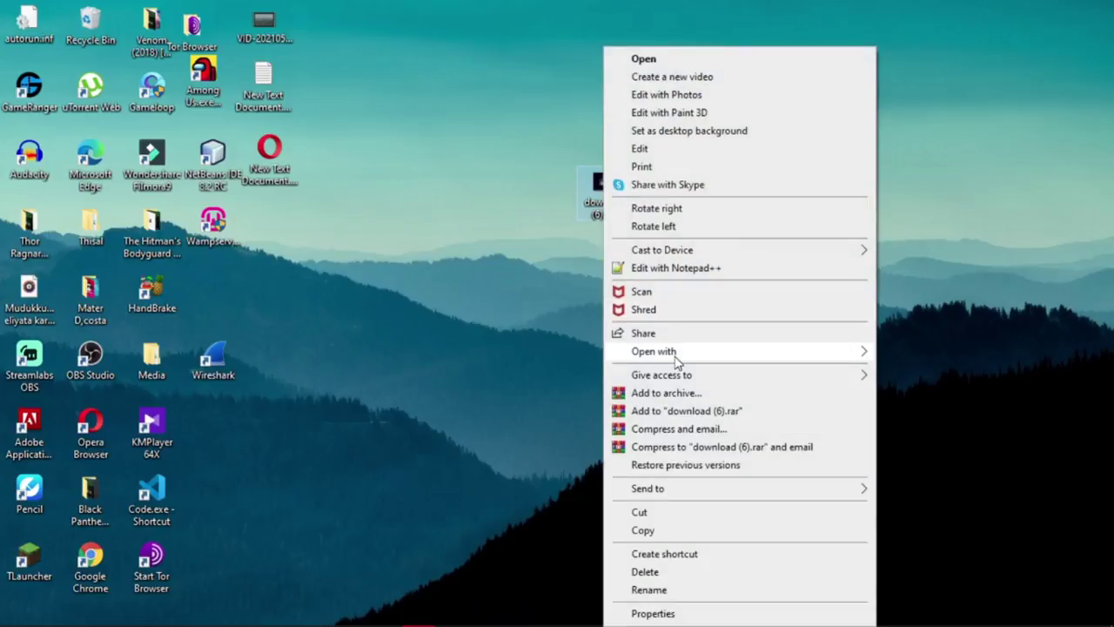
mouse_move(838, 363)
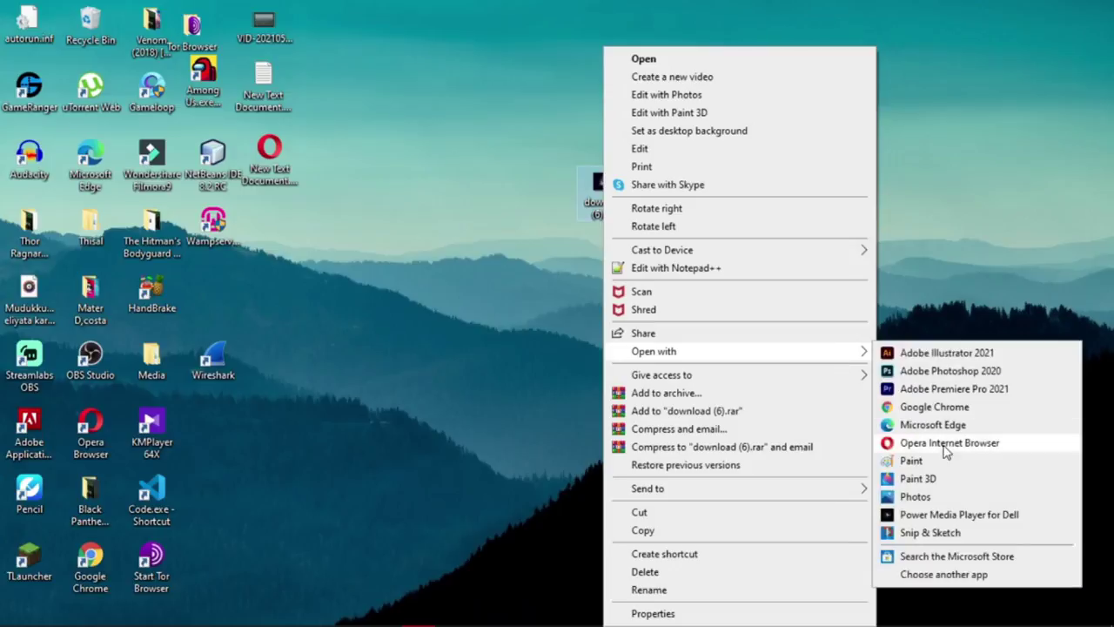
left_click(911, 461)
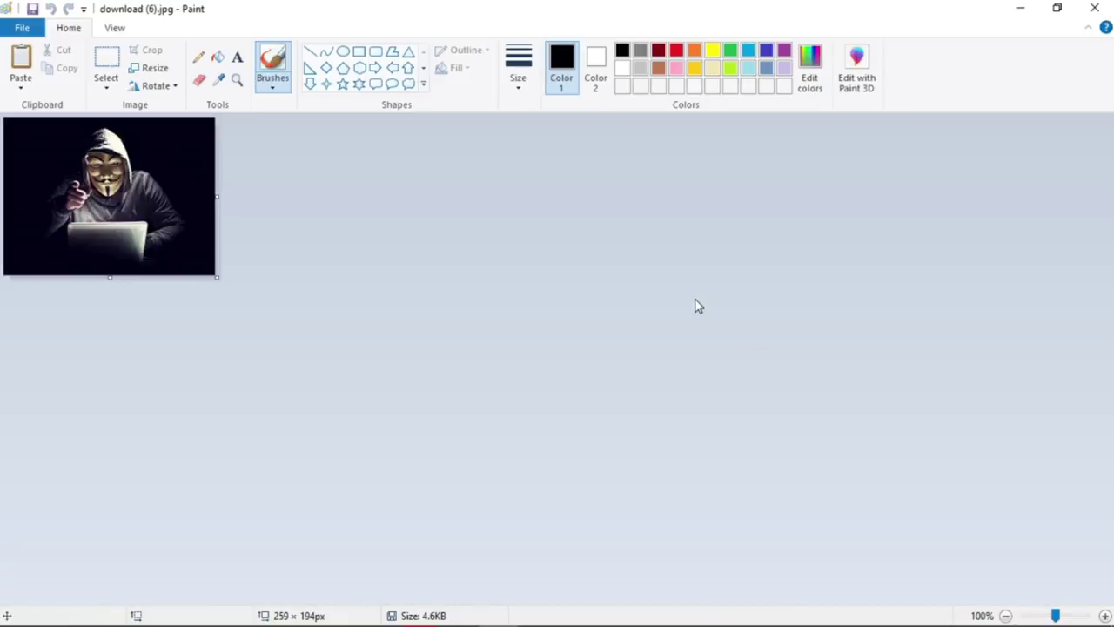
- Save the picture as a BMP file named autorun.bmp in the Desktop folder
left_click(35, 31)
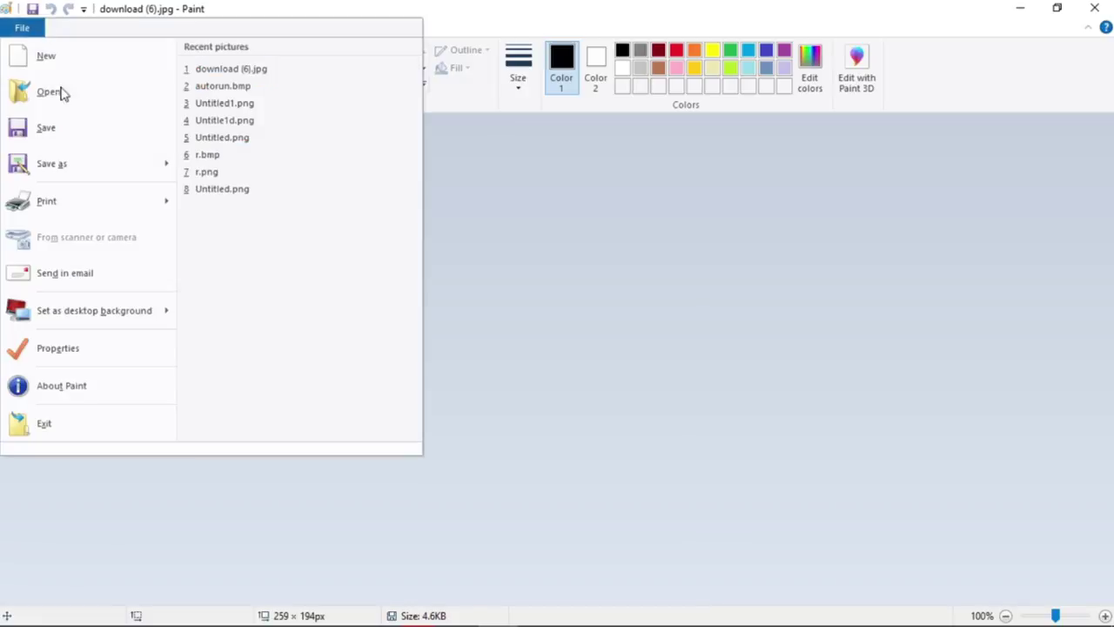
mouse_move(87, 156)
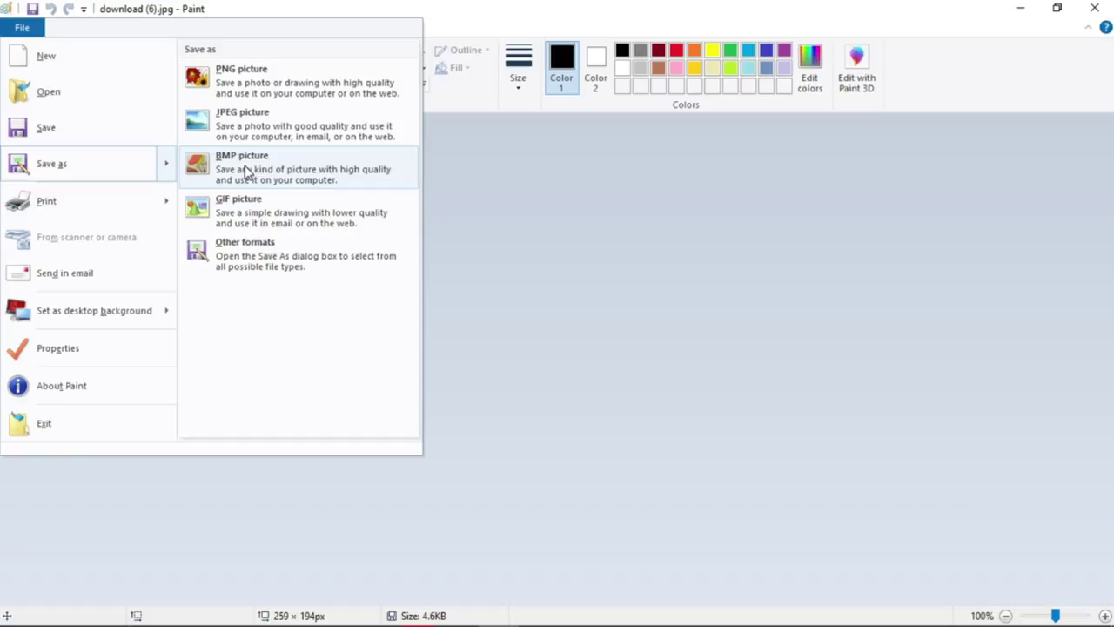
left_click(247, 171)
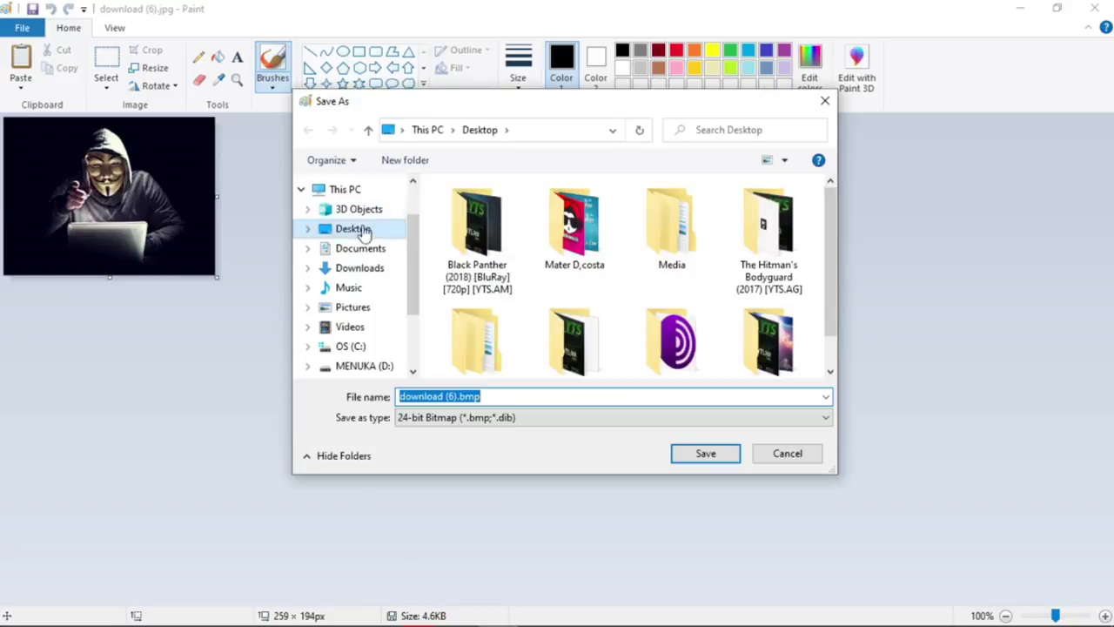
left_click(369, 233)
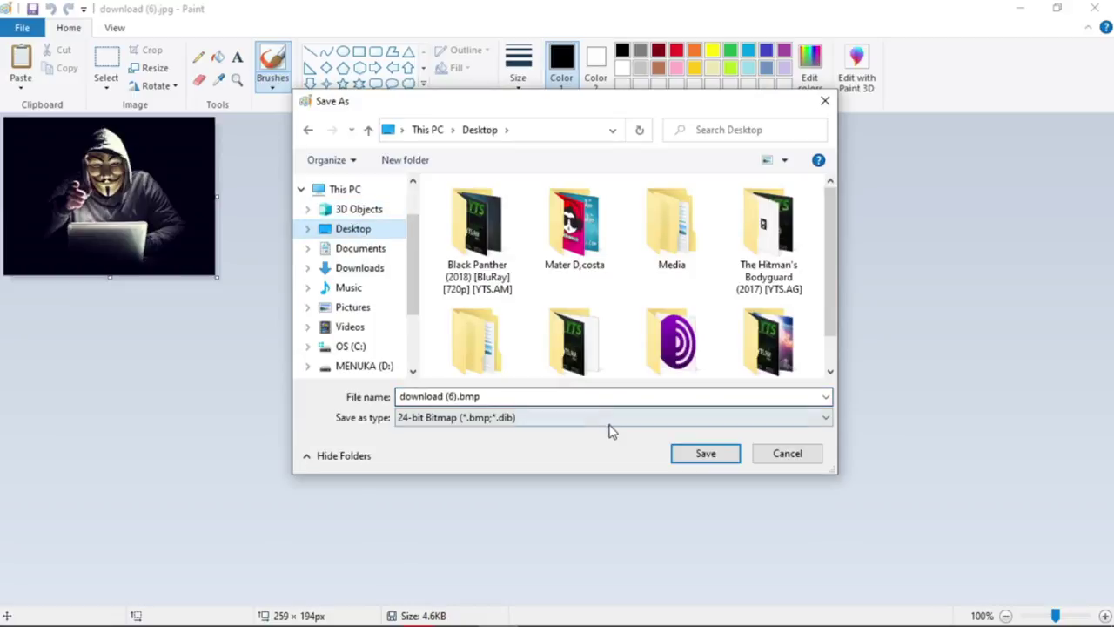
double_click(456, 396)
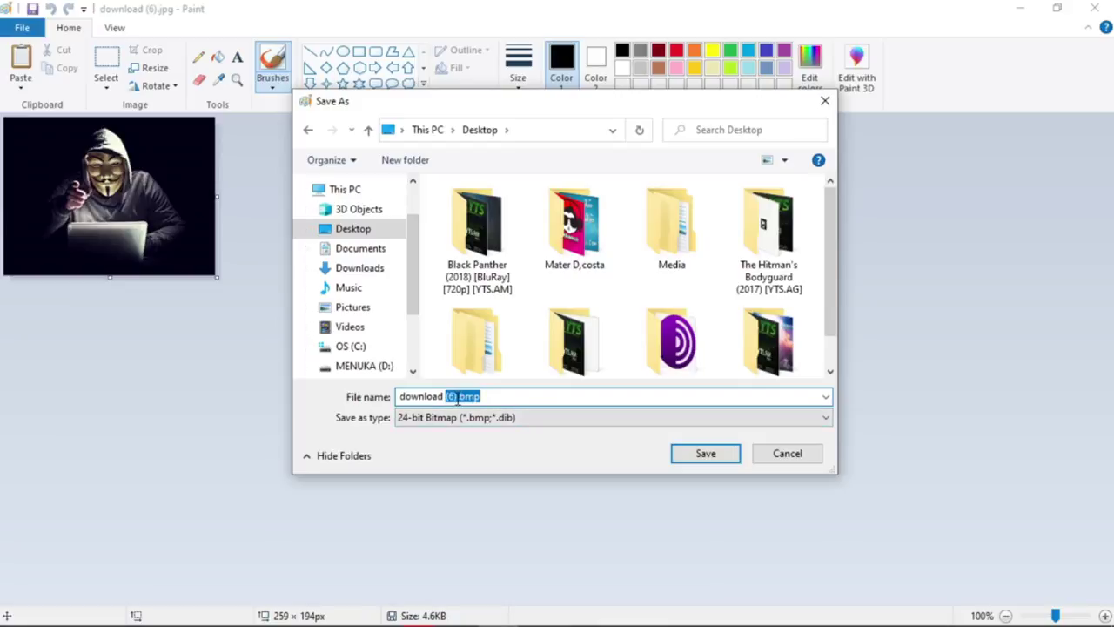
left_click(457, 397)
key("BackSpace")
key("BackSpace")
key("BackSpace")
key("BackSpace")
key("BackSpace")
key("BackSpace")
key("BackSpace")
key("BackSpace")
key("BackSpace")
key("BackSpace")
key("BackSpace")
key("BackSpace")
type("autor")
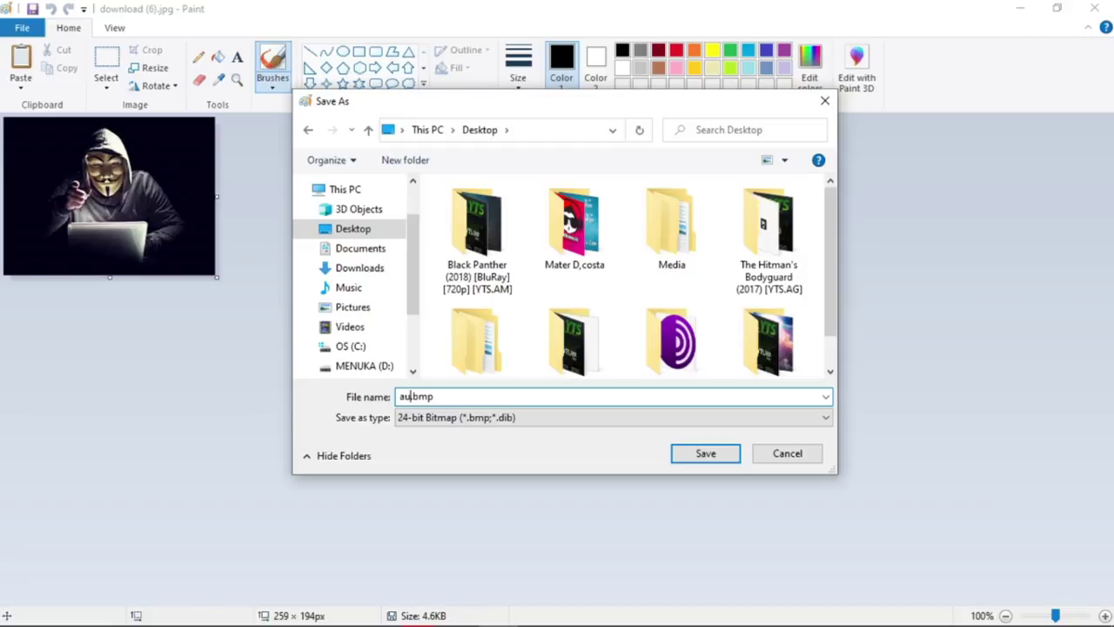
type("un")
left_click(684, 455)
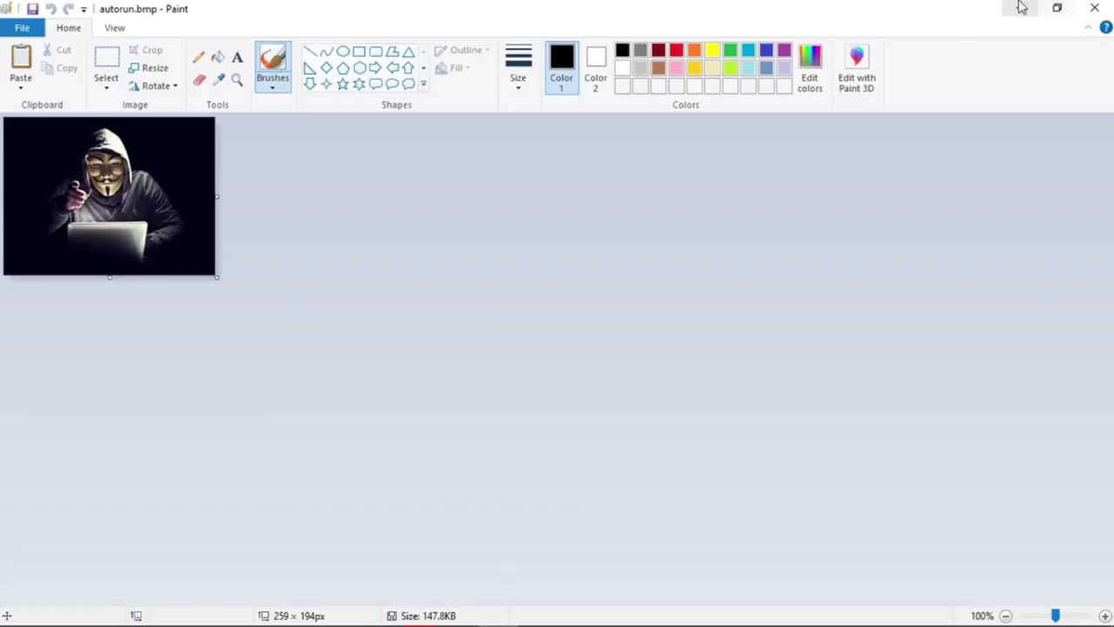
- Minimize Paint and launch Notepad from the Win+R Run box
left_click(1095, 9)
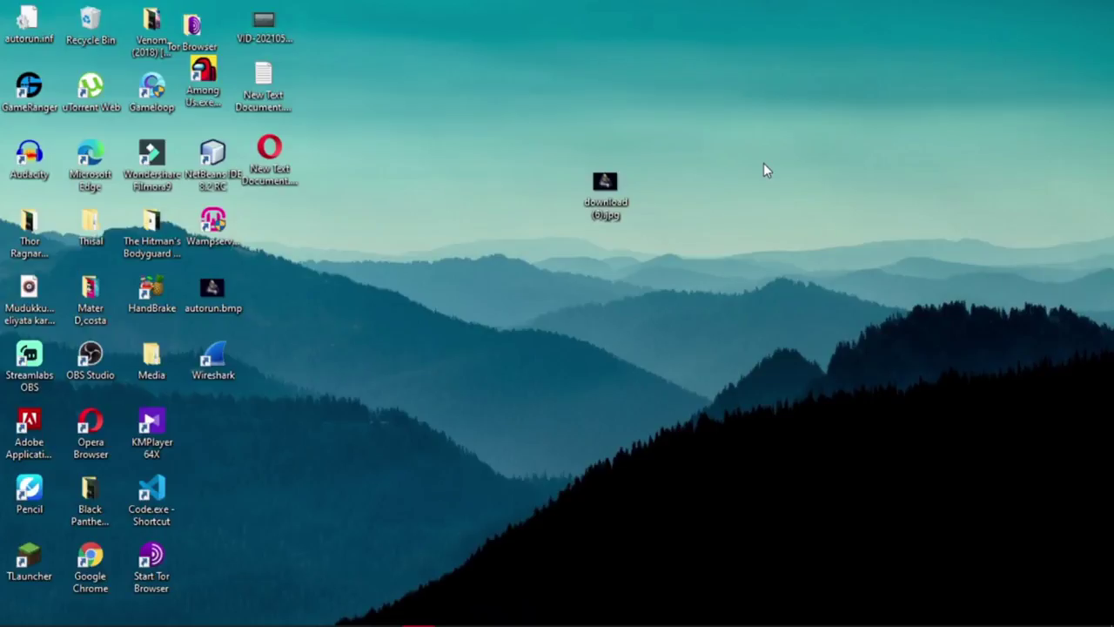
right_click(682, 160)
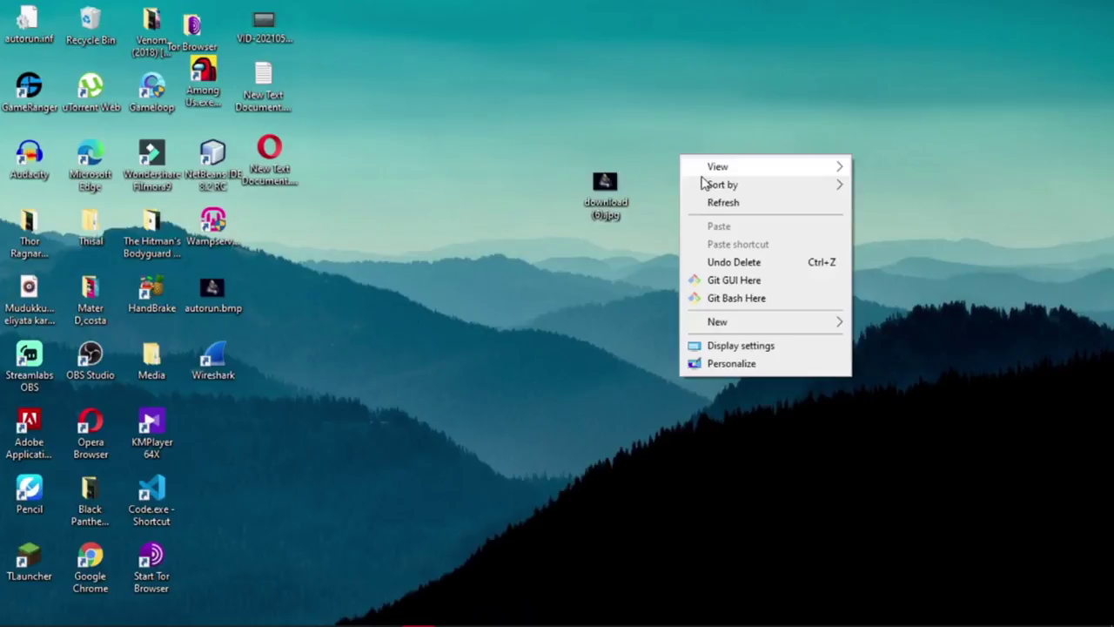
left_click(541, 111)
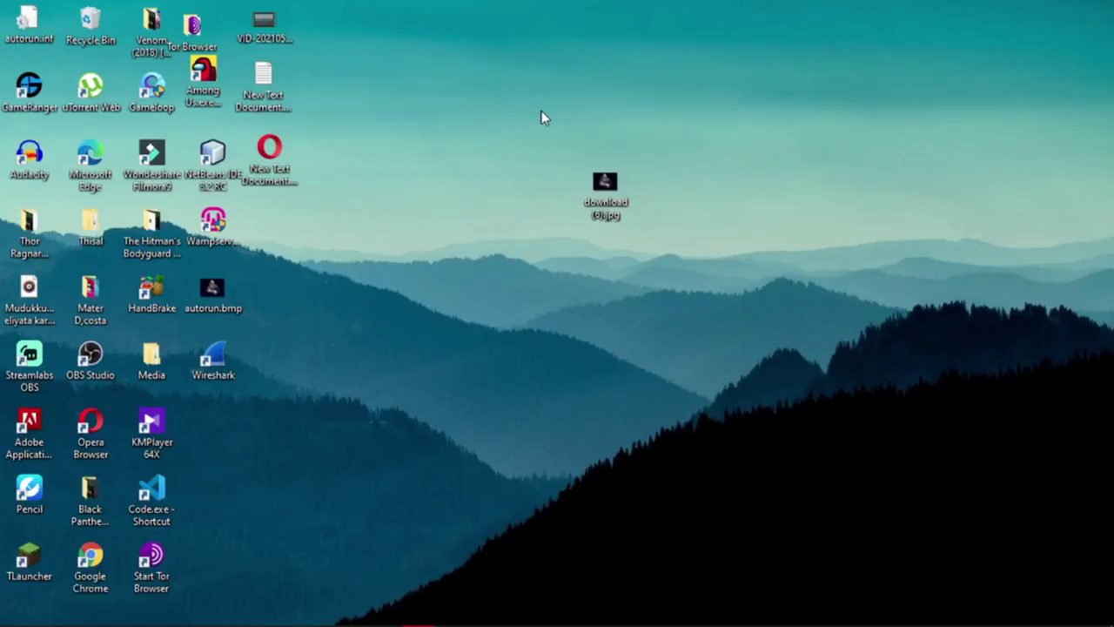
key("super+r")
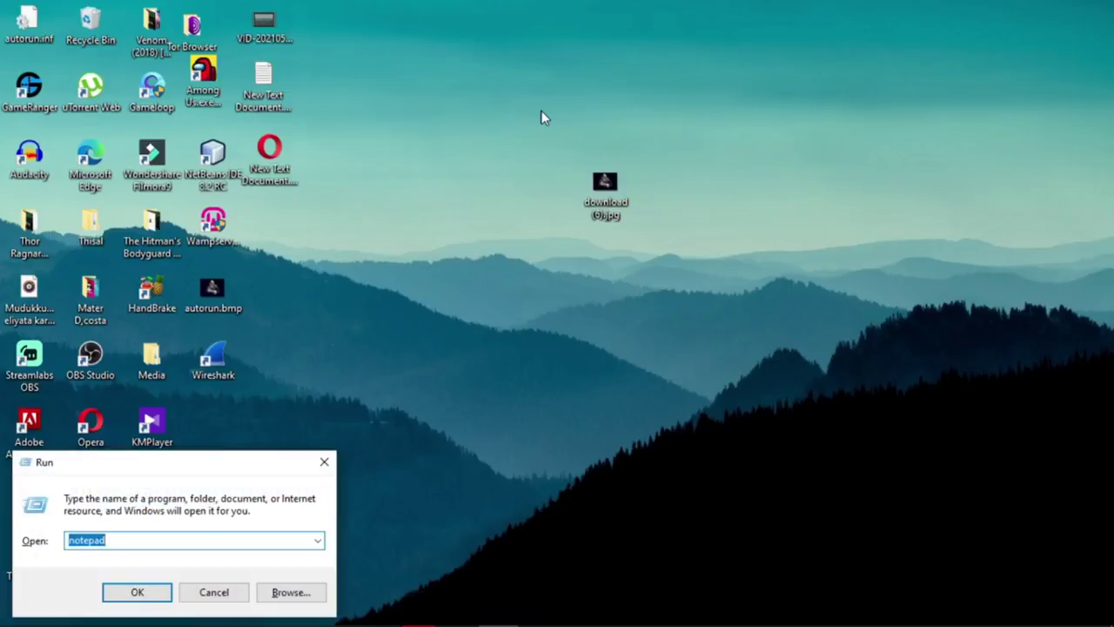
key("Return")
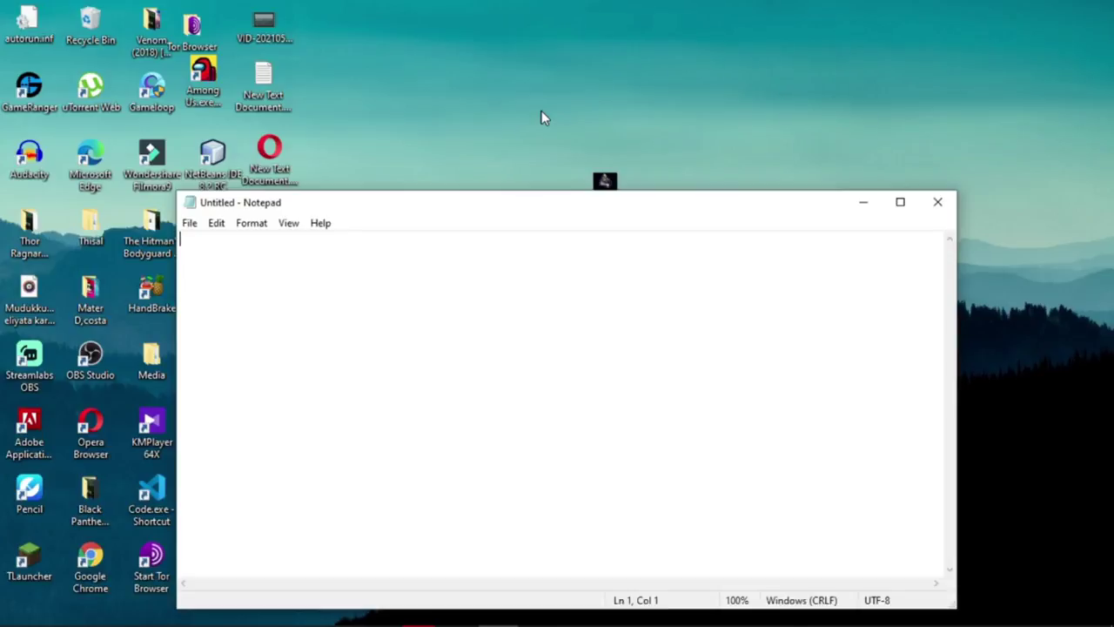
- Maximize Notepad, zoom in, and type the [autorun] heading on the first line
left_click(900, 202)
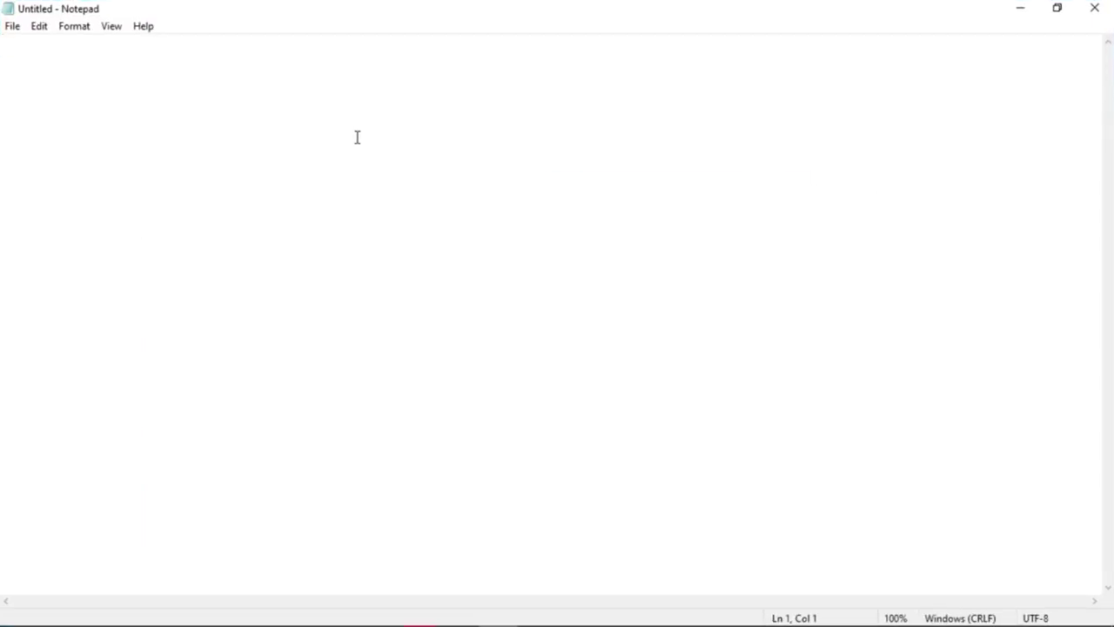
scroll(357, 137, "up", 7)
scroll(356, 137, "up", 4)
scroll(365, 130, "up", 8)
type("[au")
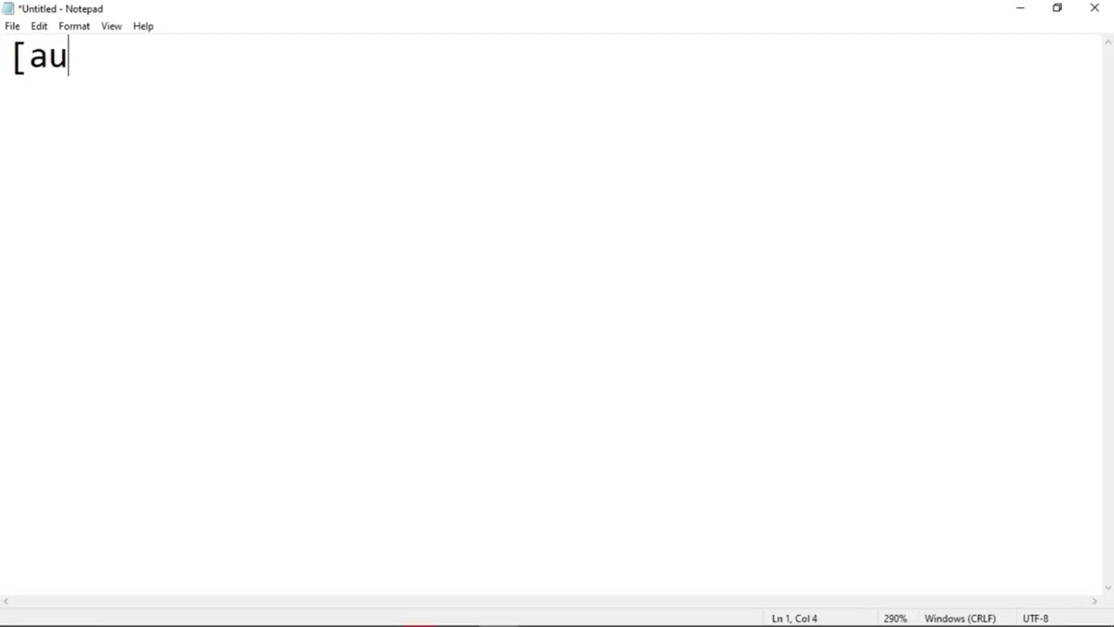
type("torun]")
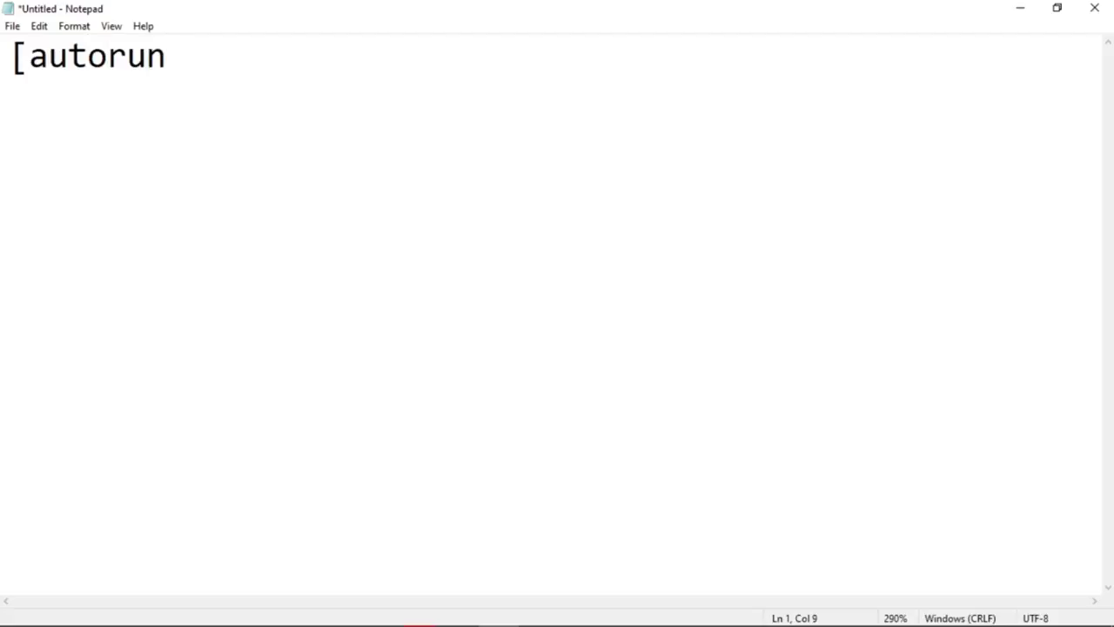
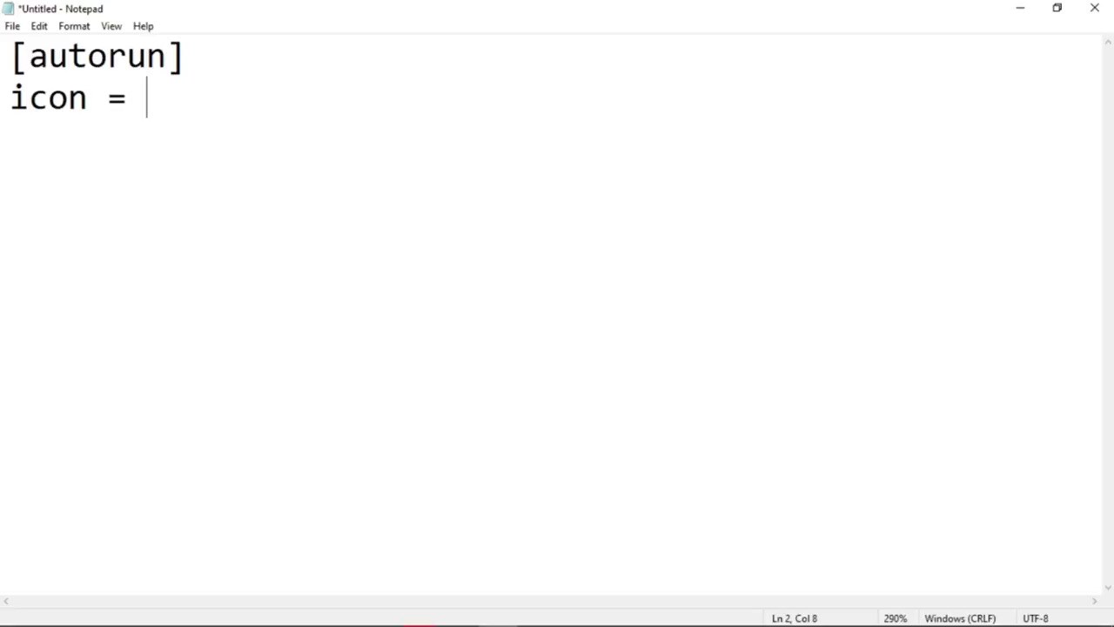
- Delete the two quote marks after 'icon =' in the autorun file, then minimize Notepad
type("\"\"")
key("Left")
key("Right")
key("BackSpace")
key("BackSpace")
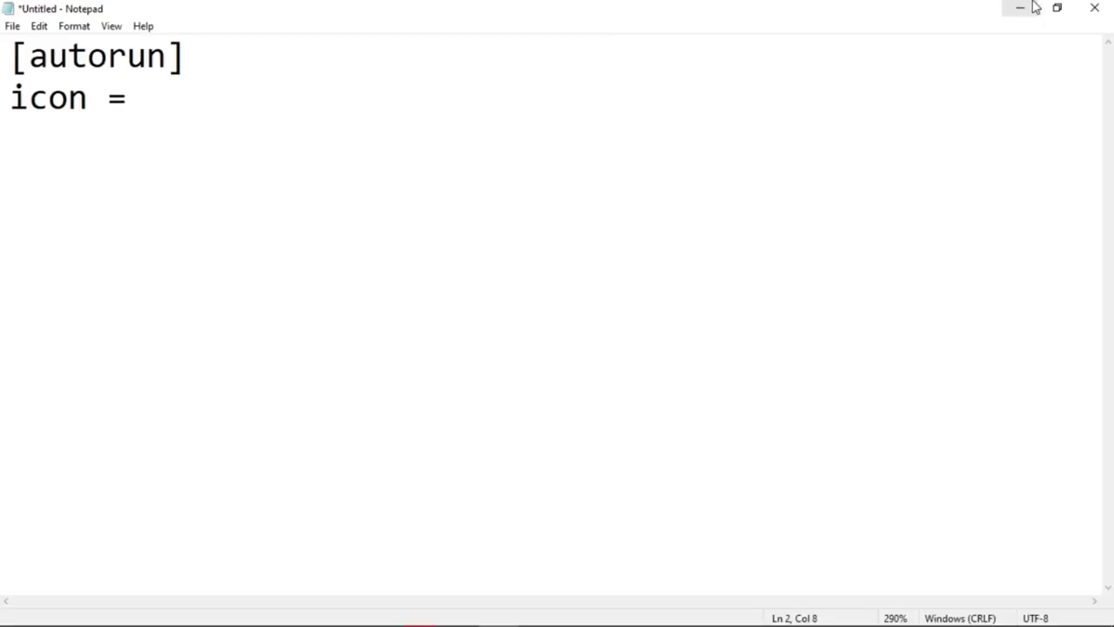
left_click(1033, 8)
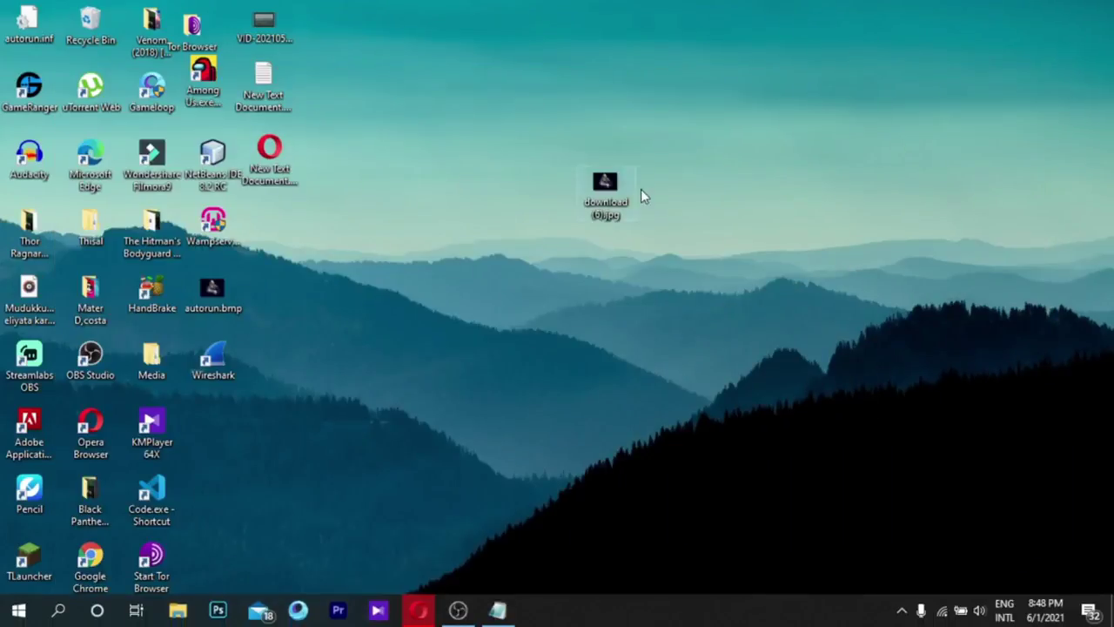
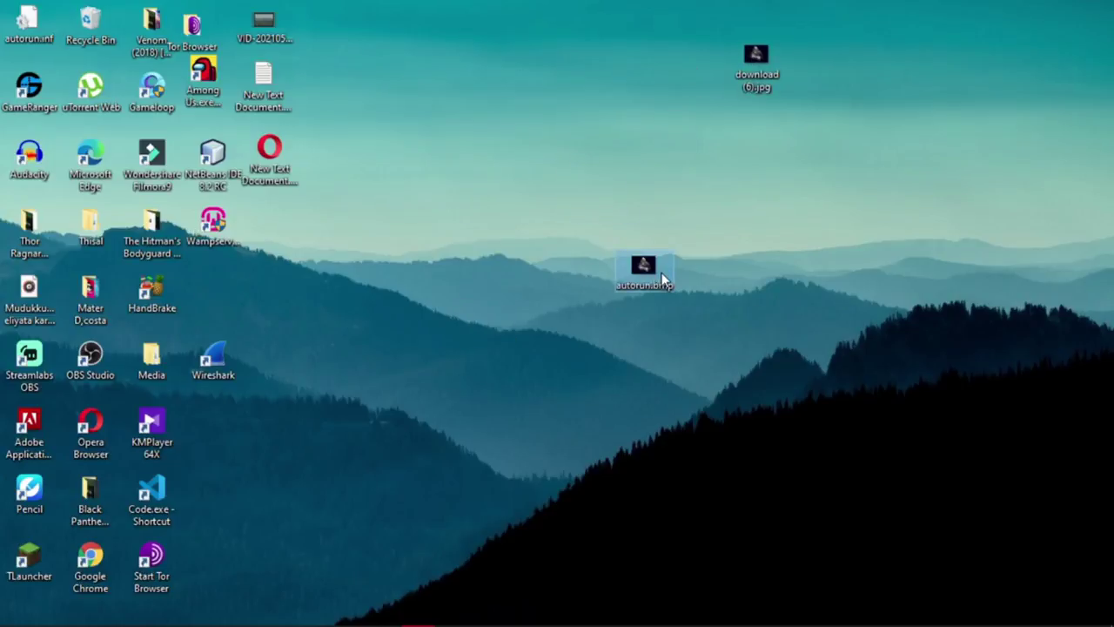
- Drag the autorun.bmp icon higher on the desktop, dismissing its context menu and the open-with prompt
double_click(663, 279)
left_click_drag(632, 298, 611, 229)
right_click(615, 211)
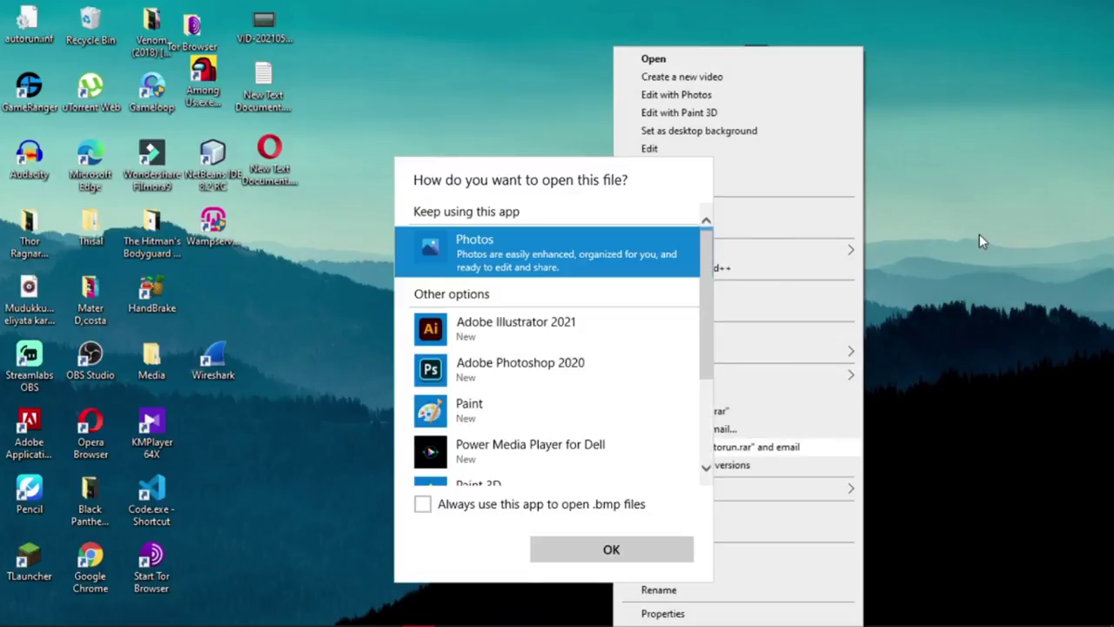
left_click(980, 234)
left_click(810, 216)
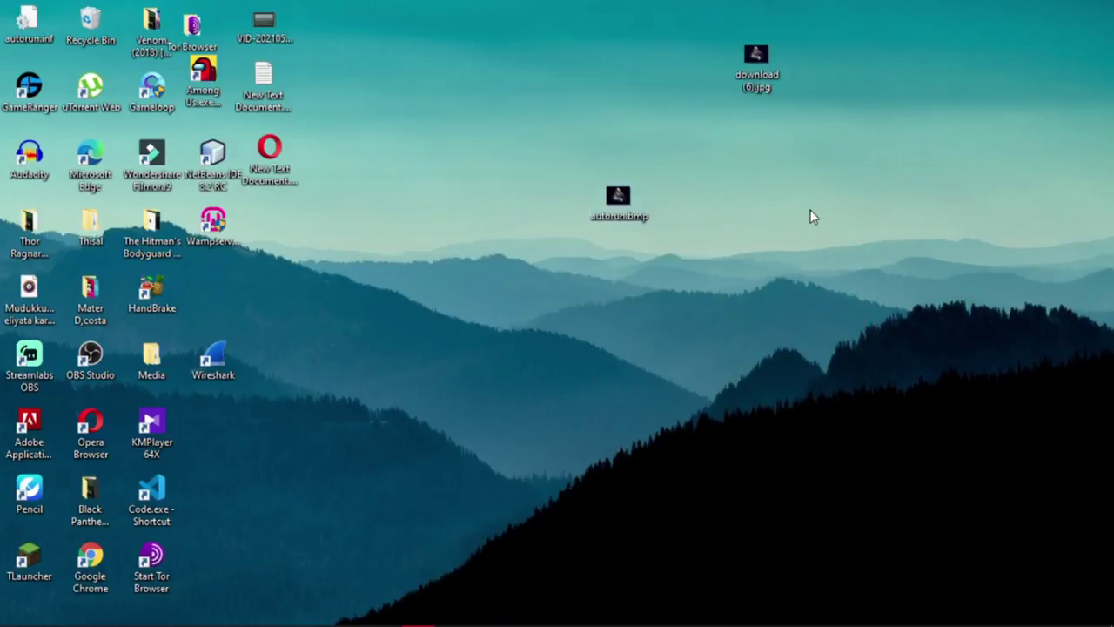
- Put autorun.bmp into rename mode with the entire name, including the .bmp extension, selected
right_click(615, 193)
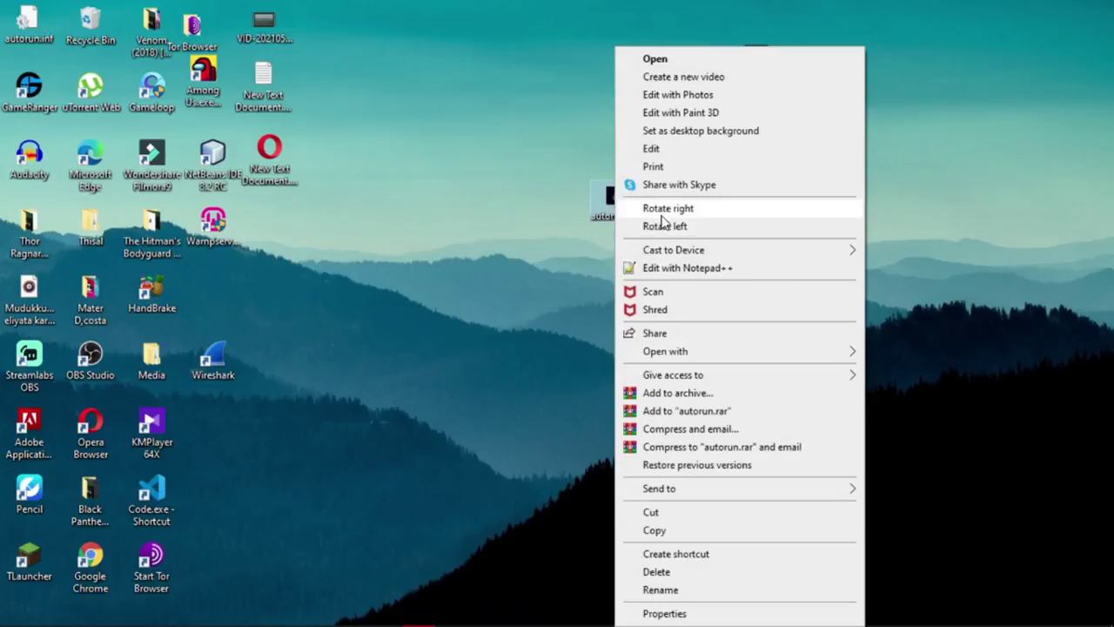
left_click(696, 590)
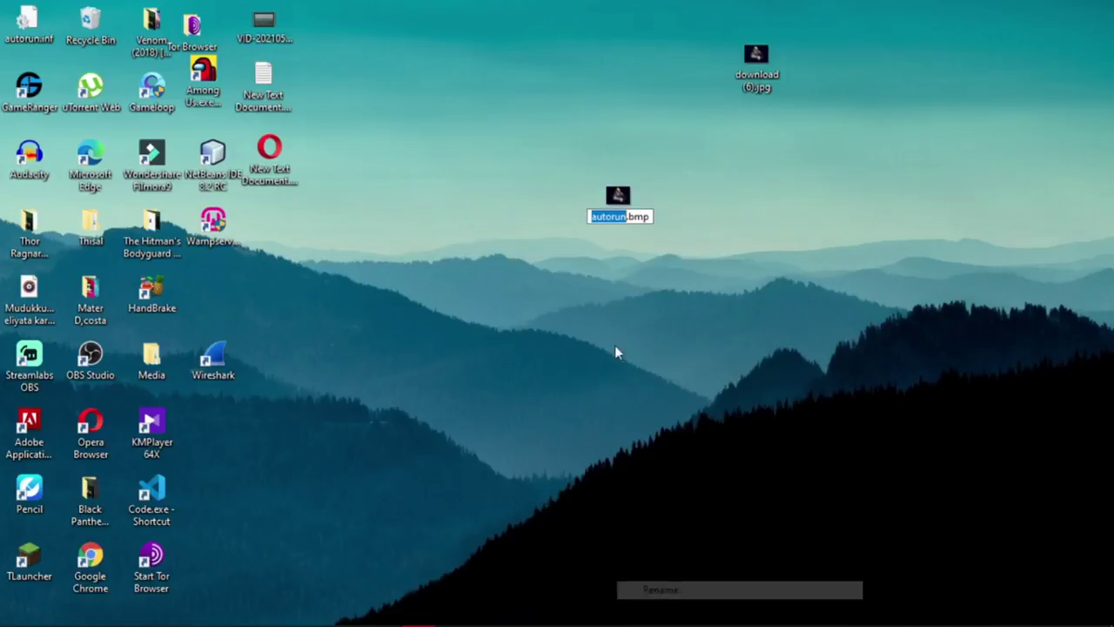
key("ctrl+a")
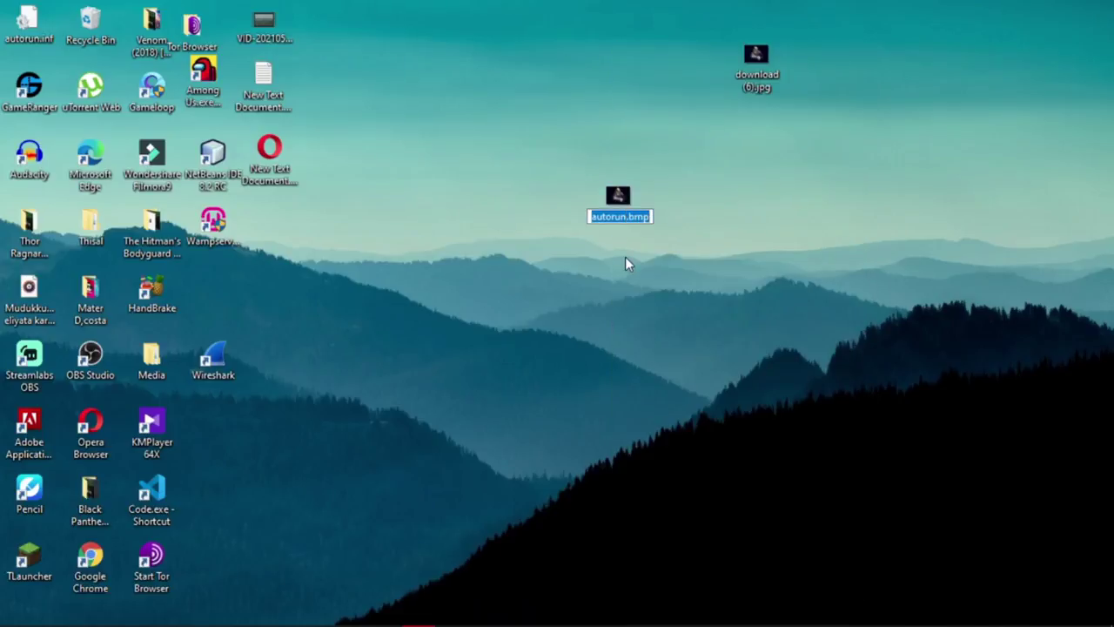
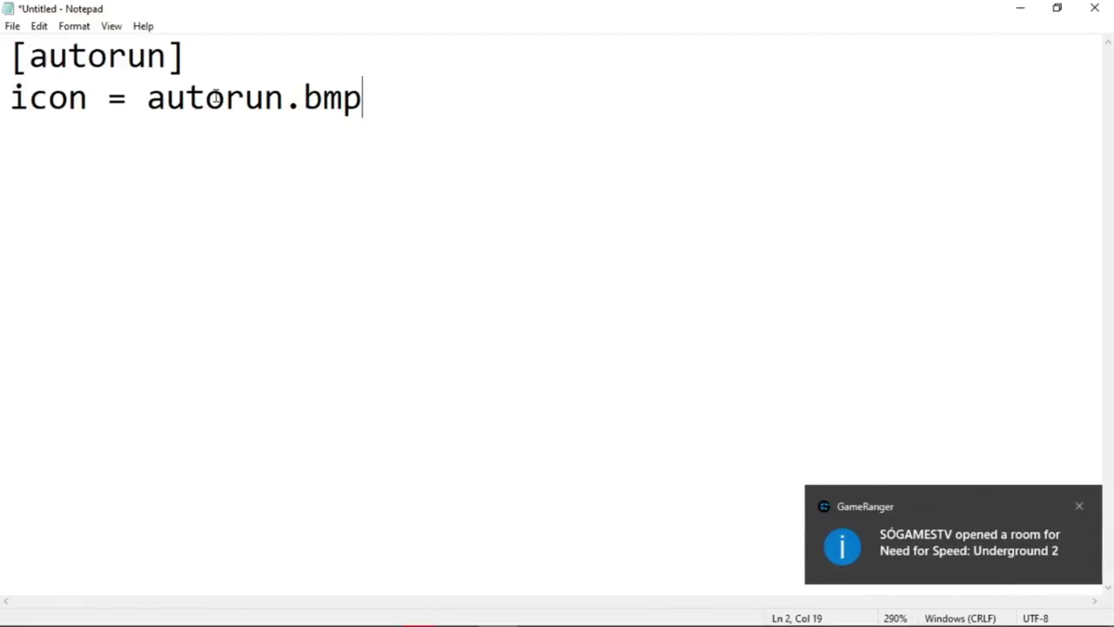
- Select the bmp extension in 'icon = autorun.bmp' to check the line, leaving the text unchanged
left_click_drag(438, 110, 147, 97)
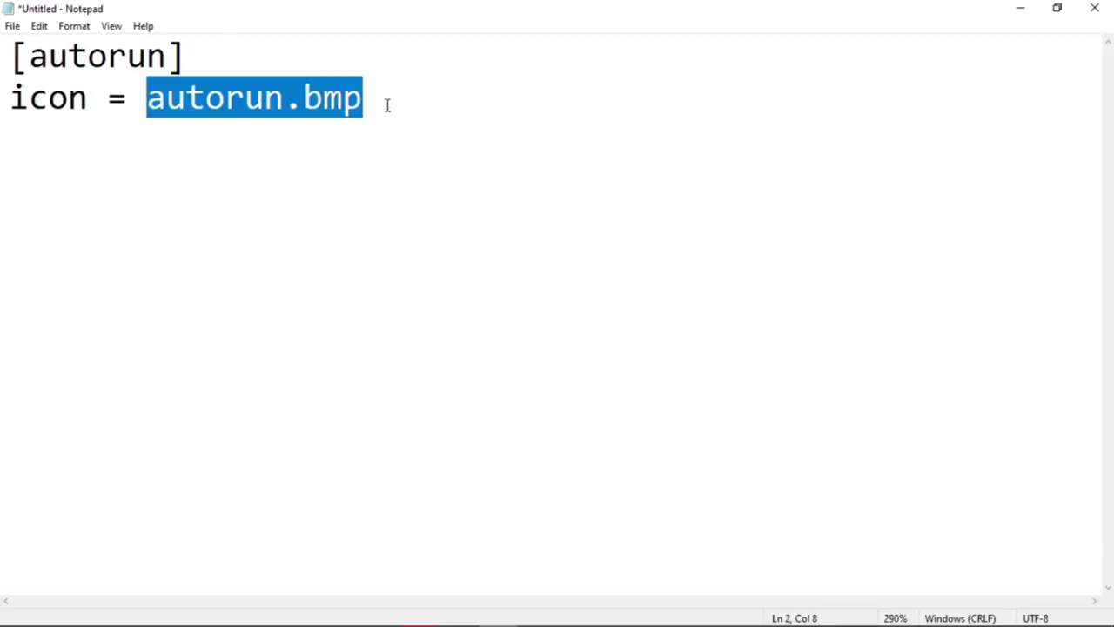
key("End")
key("ctrl+shift+Left")
key("Left")
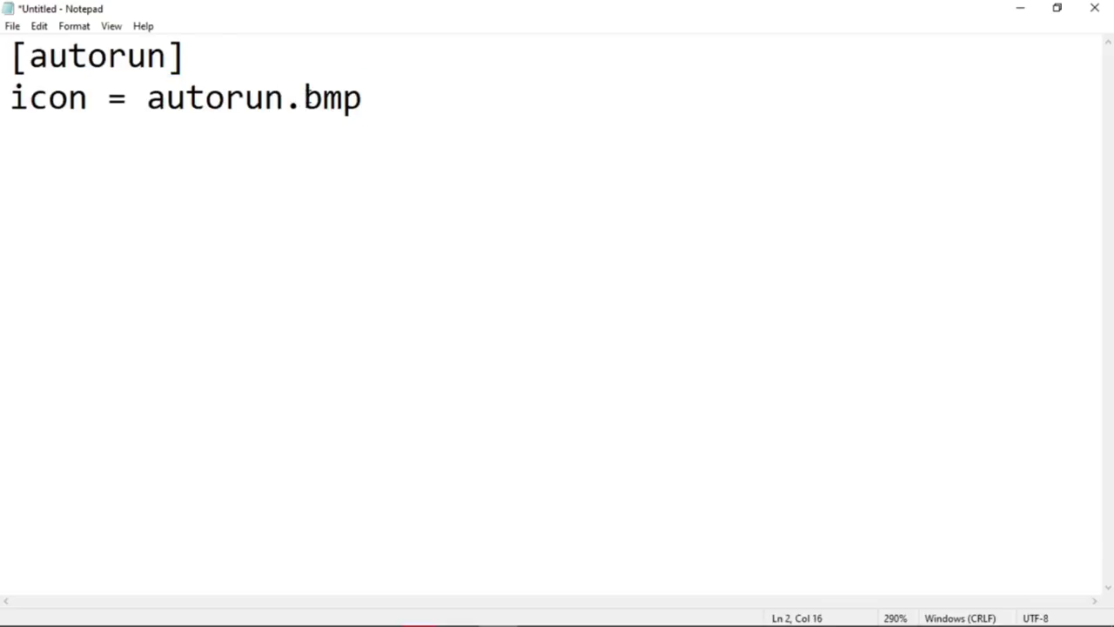
left_click(393, 117)
key("ctrl+shift+Left")
key("shift+Right")
key("shift+Left")
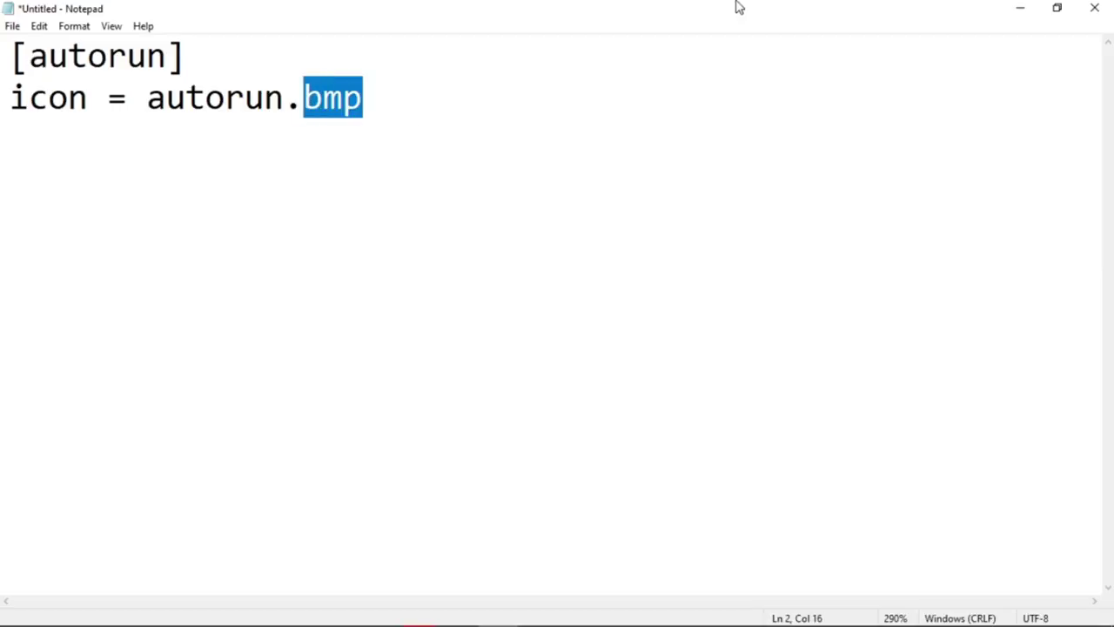
- Start Save As and replace the default *.txt file name with autorun.inf
left_click(12, 28)
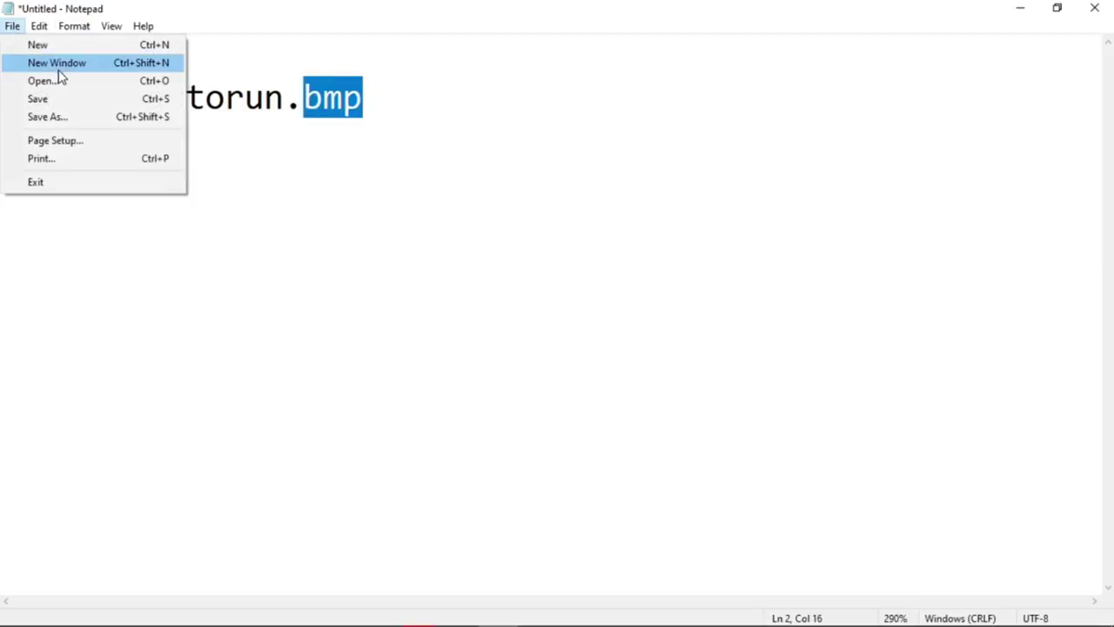
left_click(55, 100)
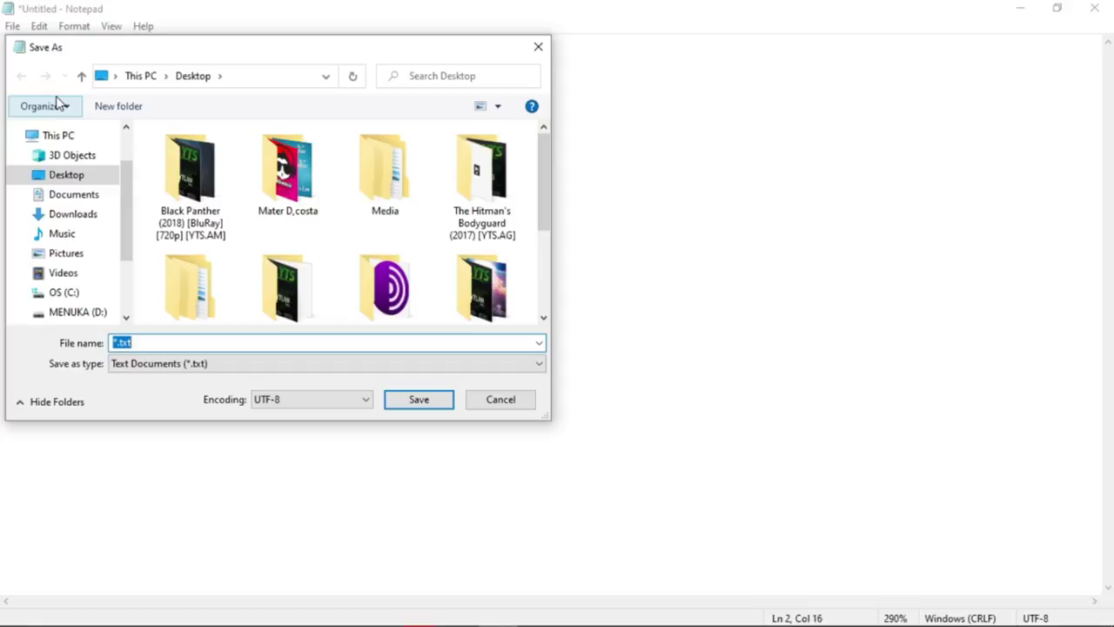
left_click(147, 340)
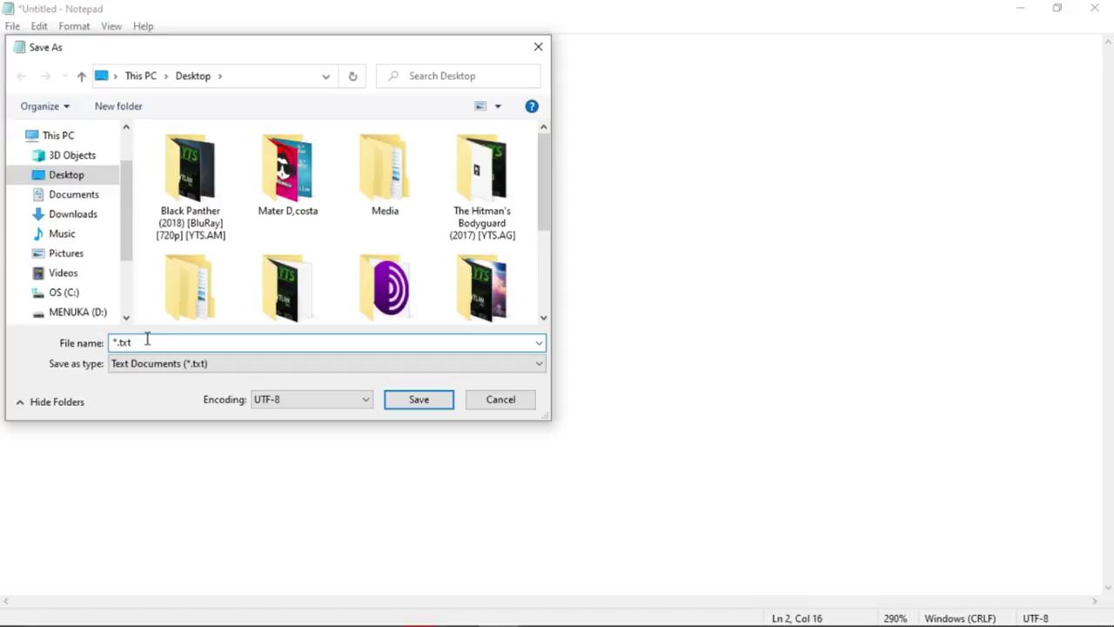
key("ctrl+a")
key("BackSpace")
type("au")
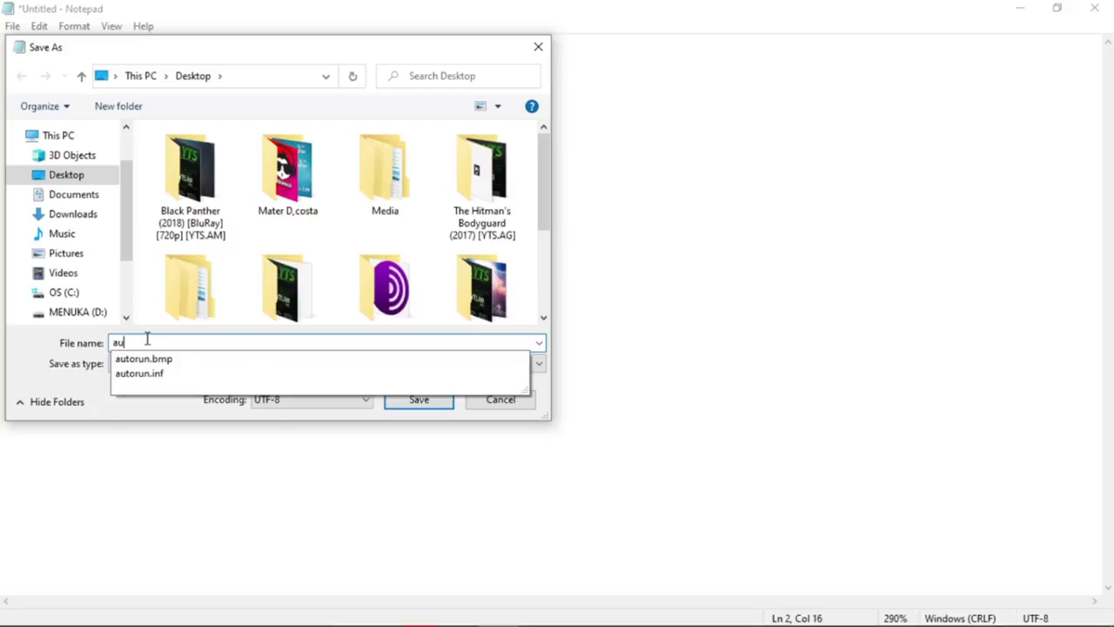
type("torun.inf")
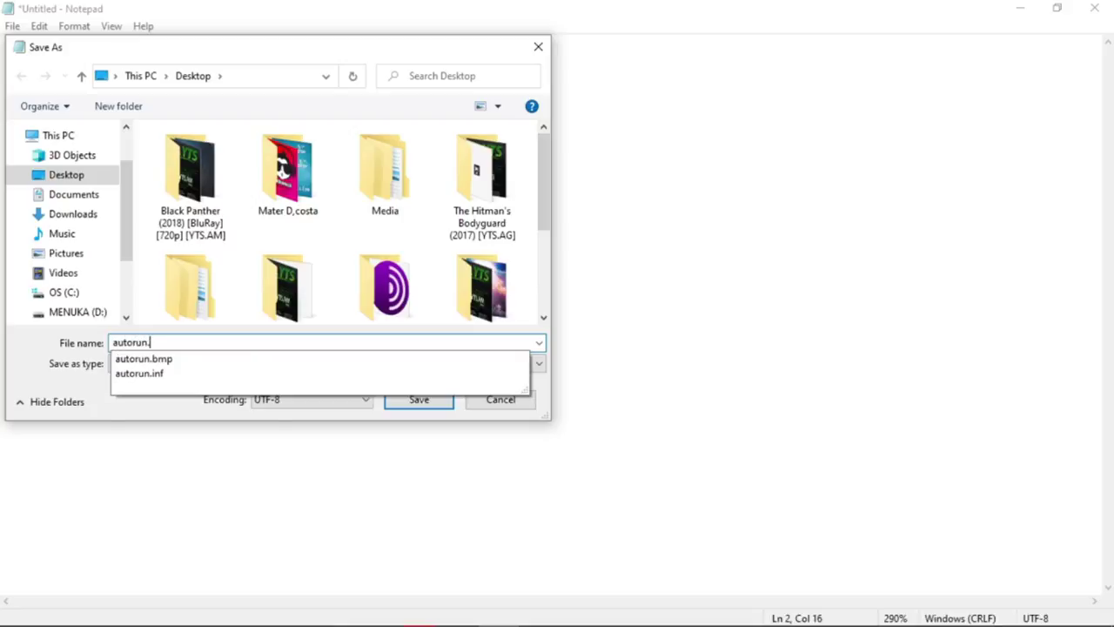
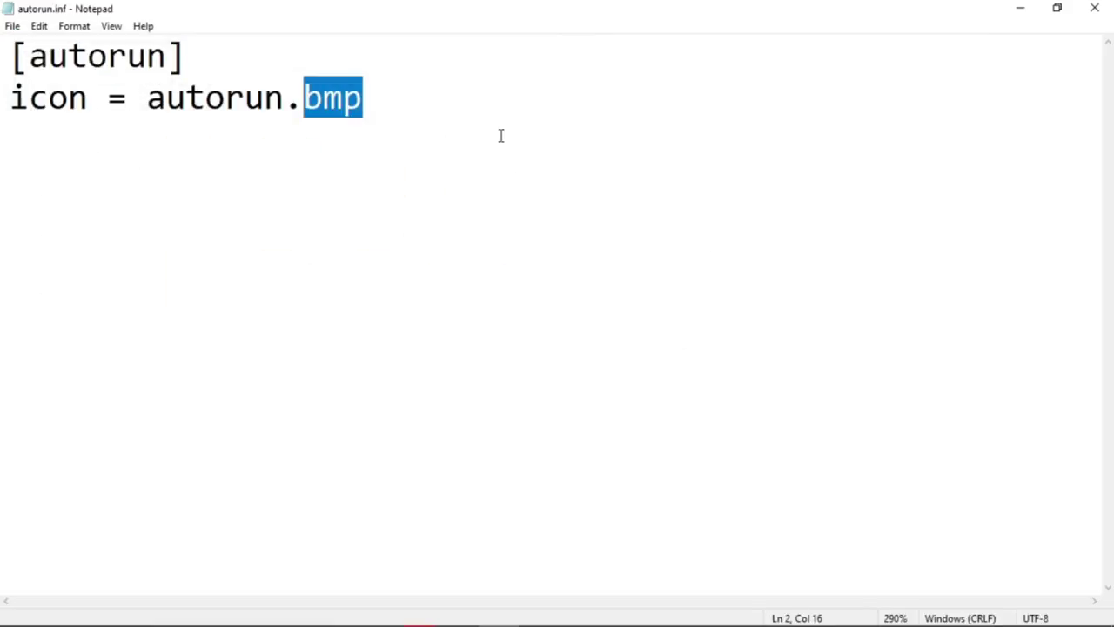
- Close the saved autorun.inf in Notepad, leaving it on the Desktop beside autorun.bmp
left_click(1095, 8)
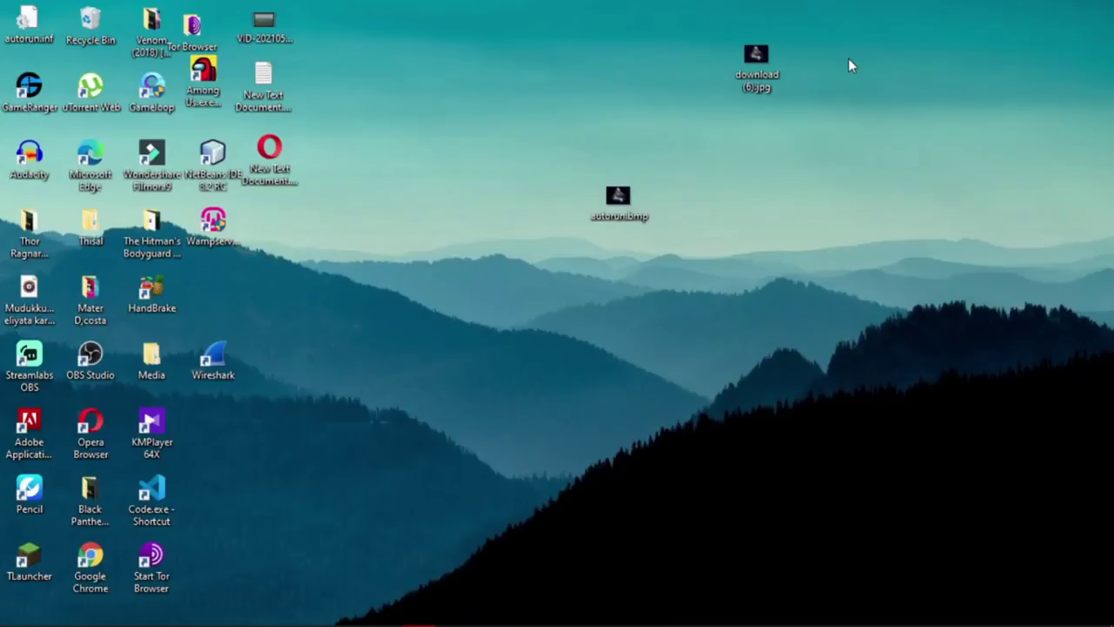
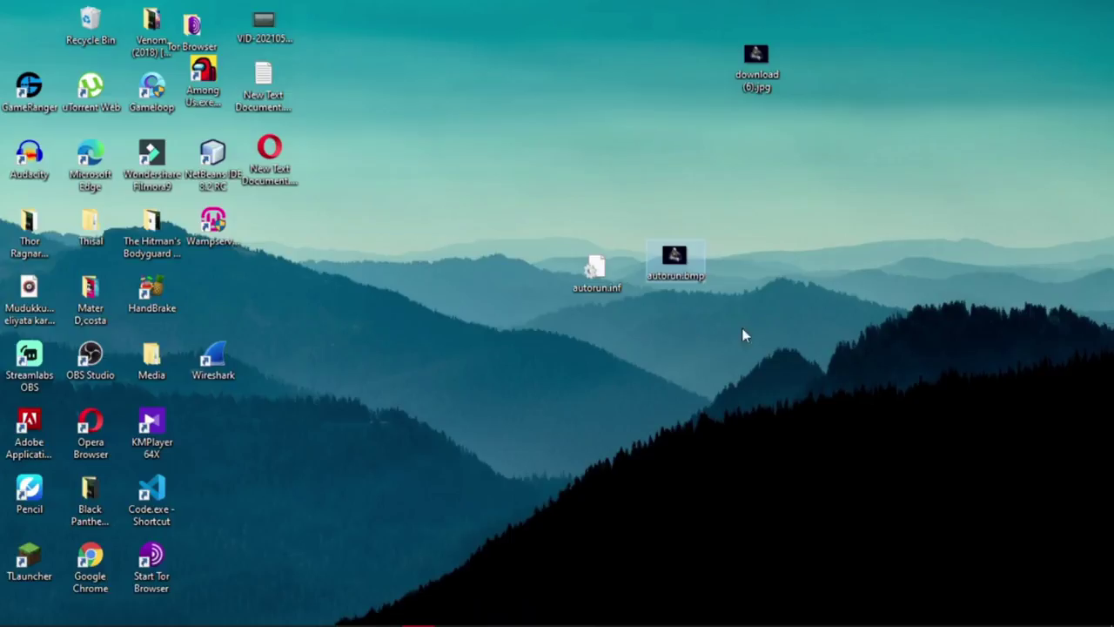
- Copy the selected autorun.inf and autorun.bmp from the desktop, then clear the selection
left_click_drag(789, 287, 521, 258)
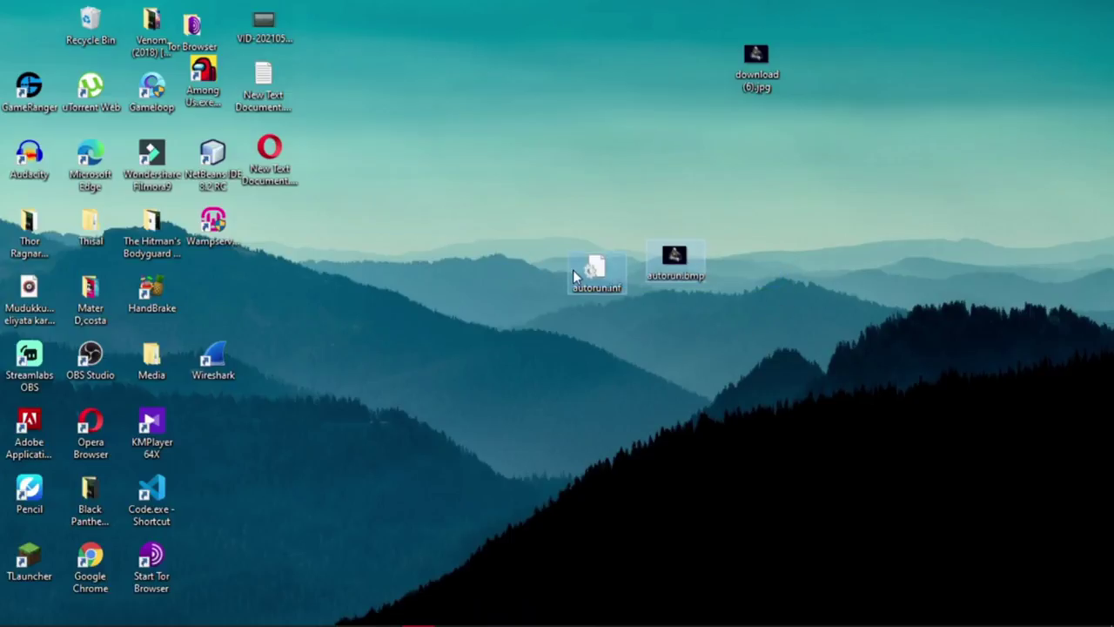
right_click(601, 288)
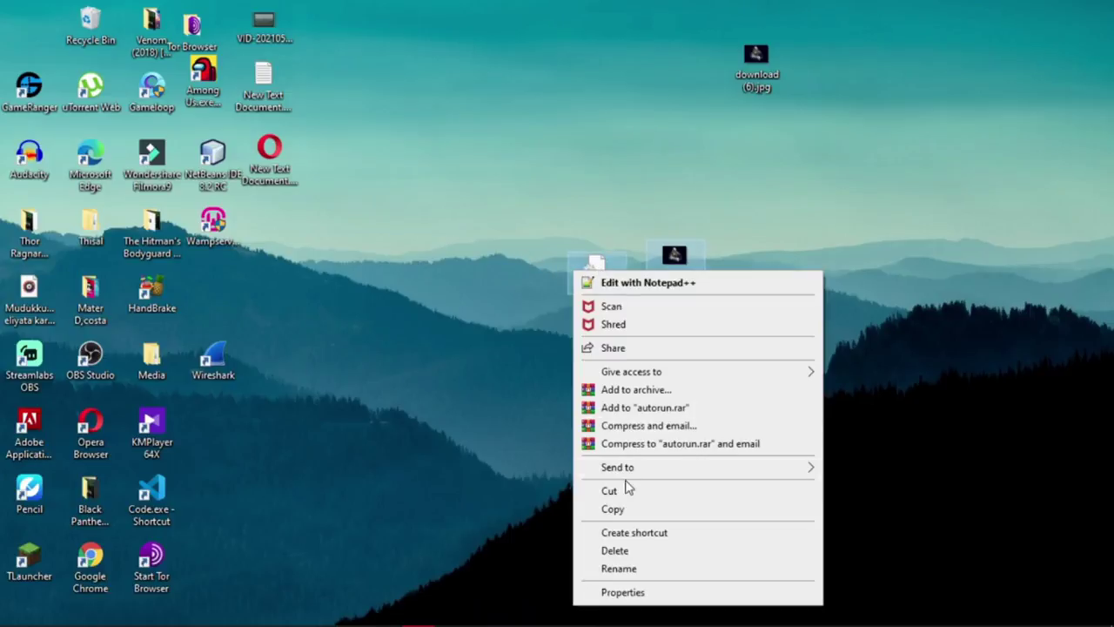
left_click(642, 512)
mouse_move(376, 599)
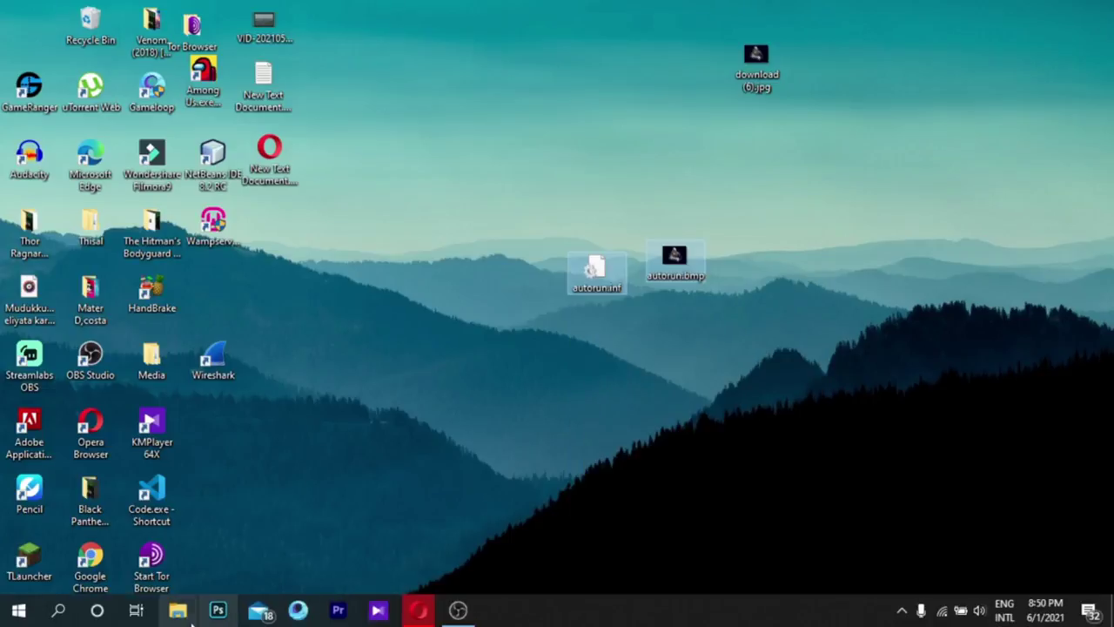
left_click(305, 557)
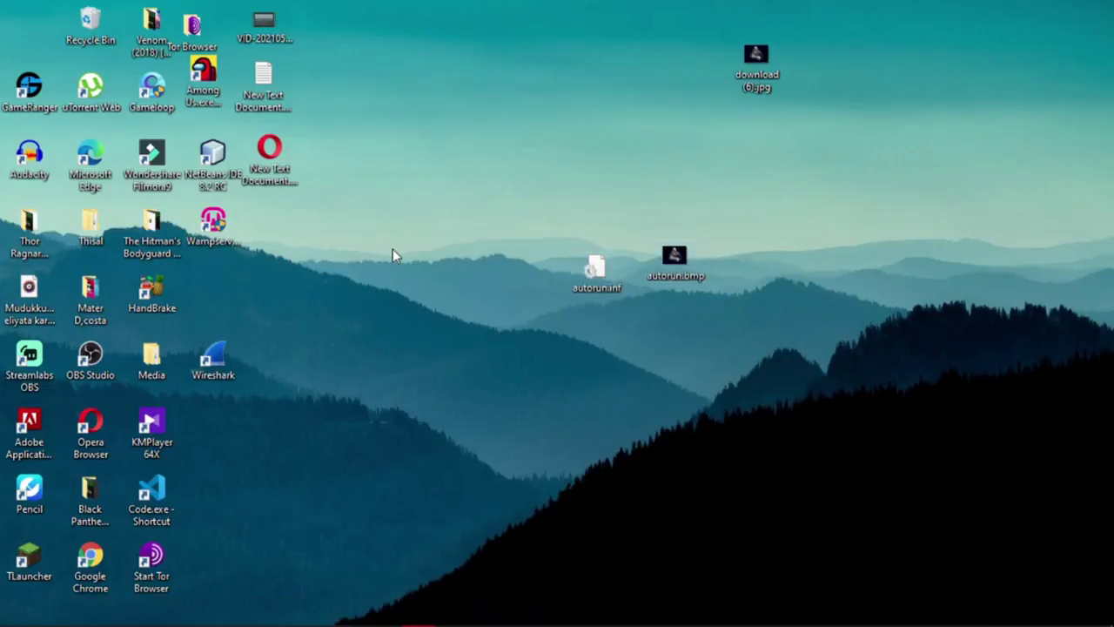
- Paste autorun.inf and autorun.bmp onto the empty MENUKA (D:) drive
key("super+e")
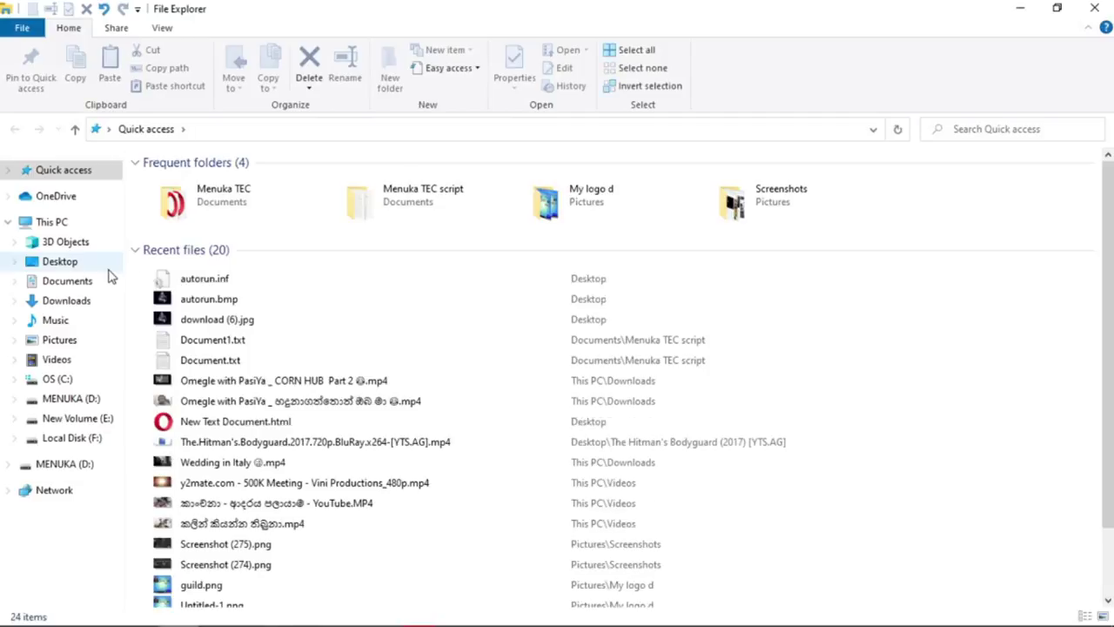
left_click(71, 265)
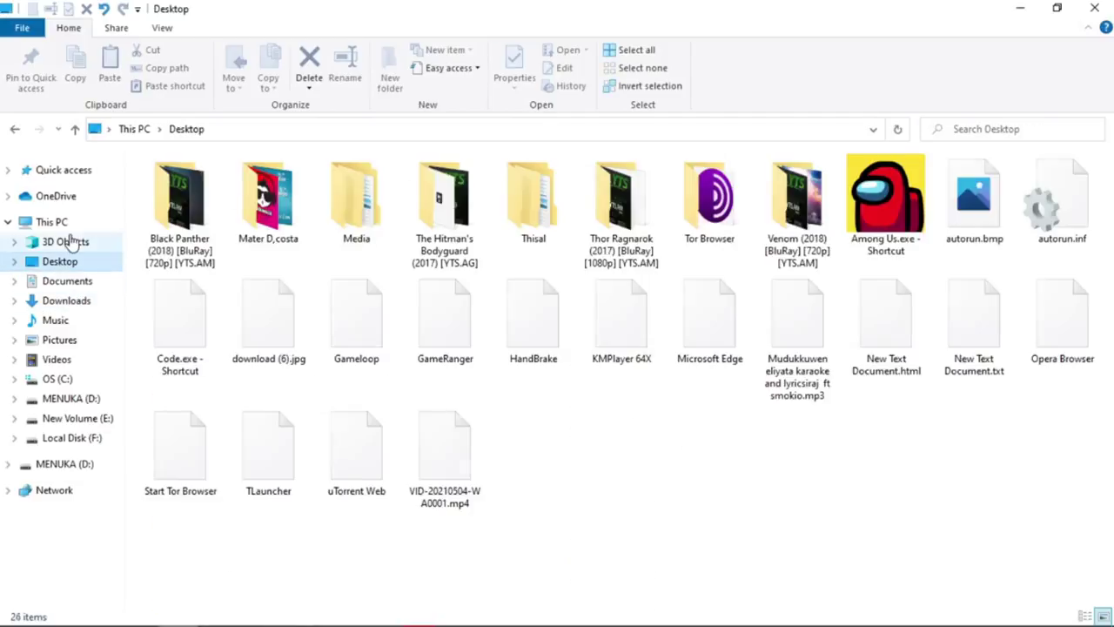
left_click(75, 223)
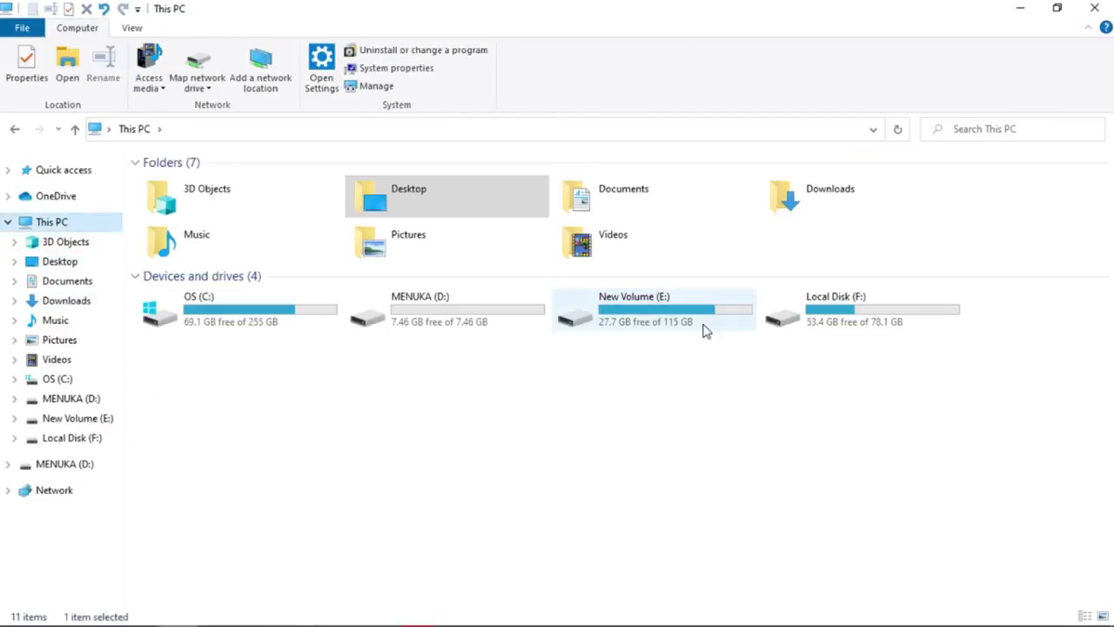
double_click(494, 299)
left_click(110, 82)
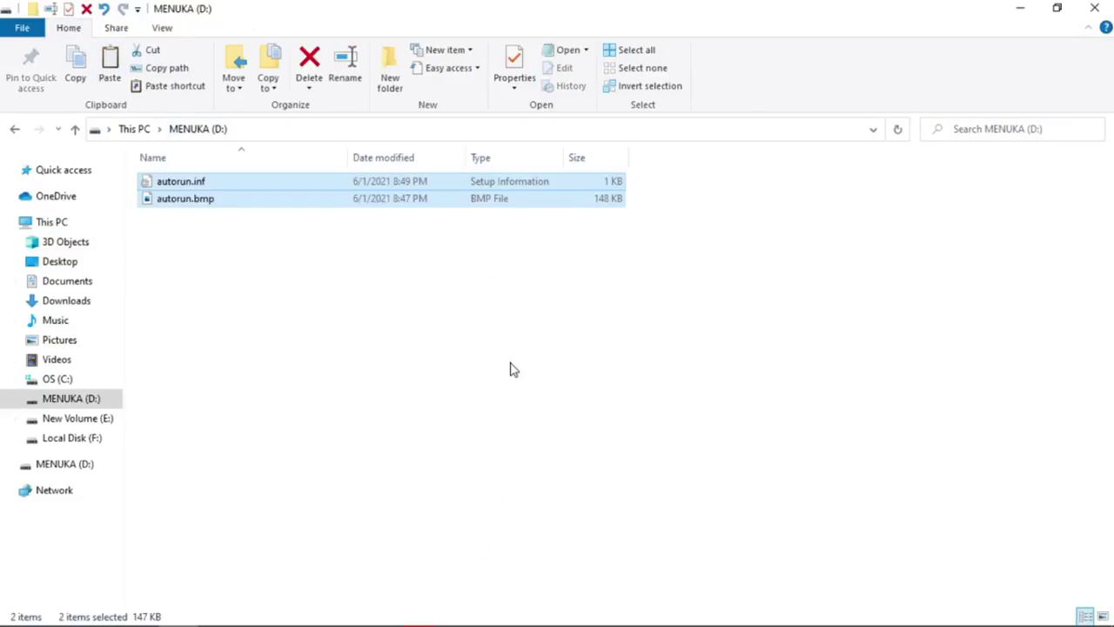
left_click(405, 281)
- Return to This PC and refresh its drive list
left_click(53, 222)
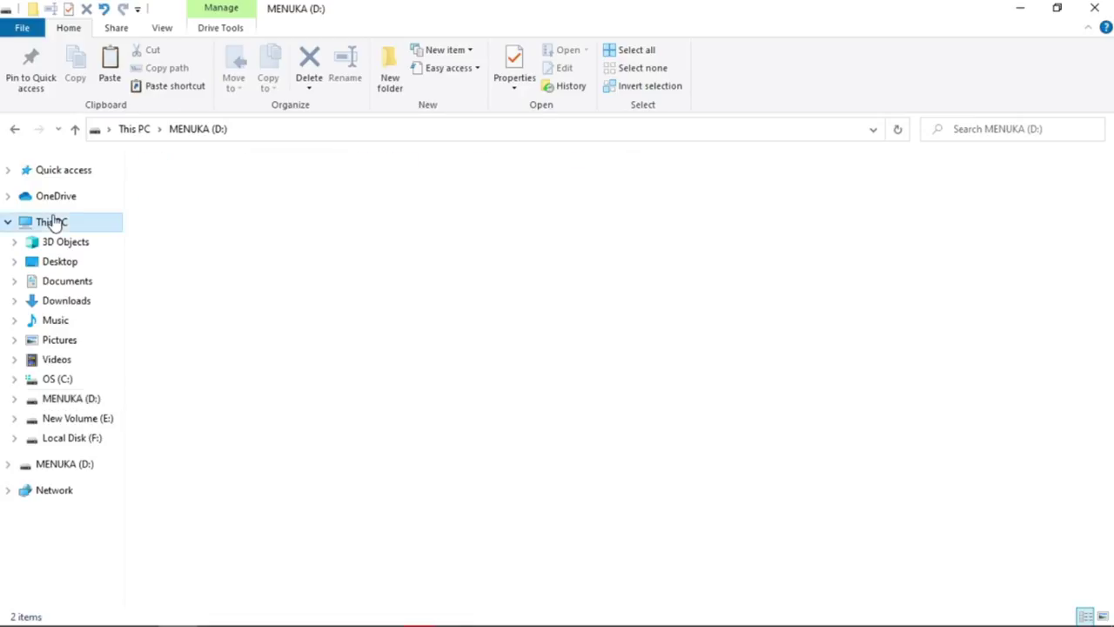
right_click(639, 389)
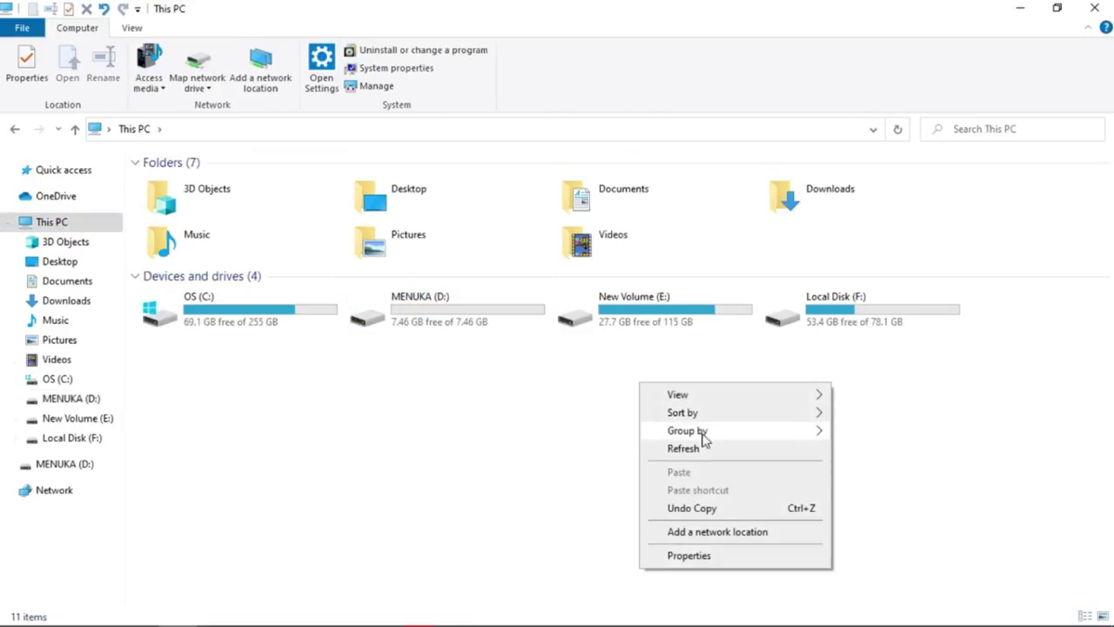
left_click(706, 452)
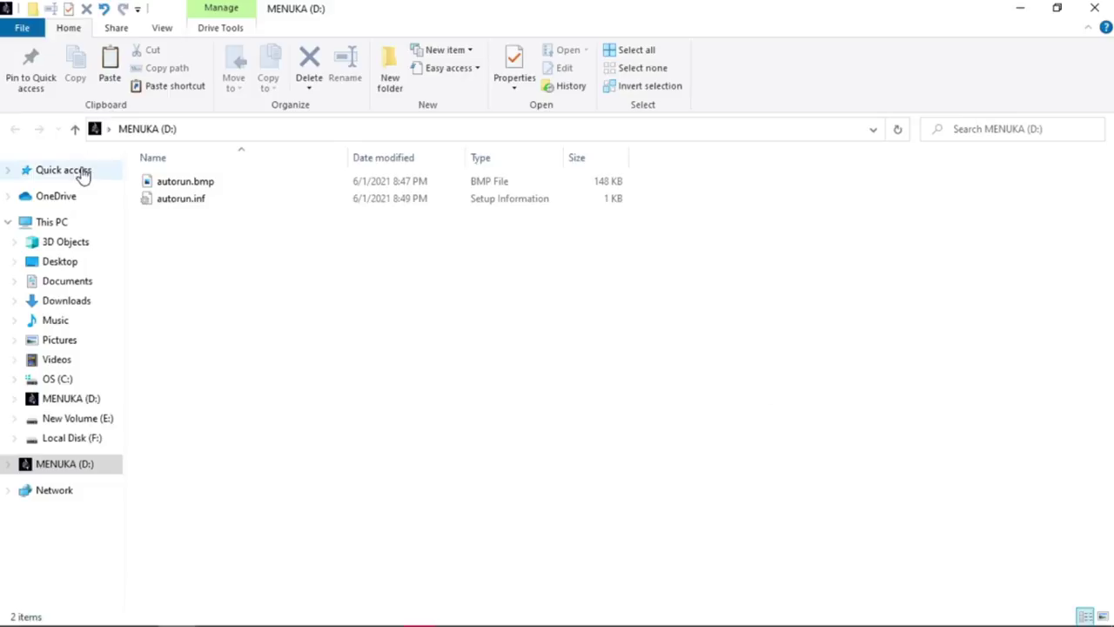
- Cycle This PC through small icons, list and medium icons layouts using Ctrl+Shift shortcuts
left_click(54, 225)
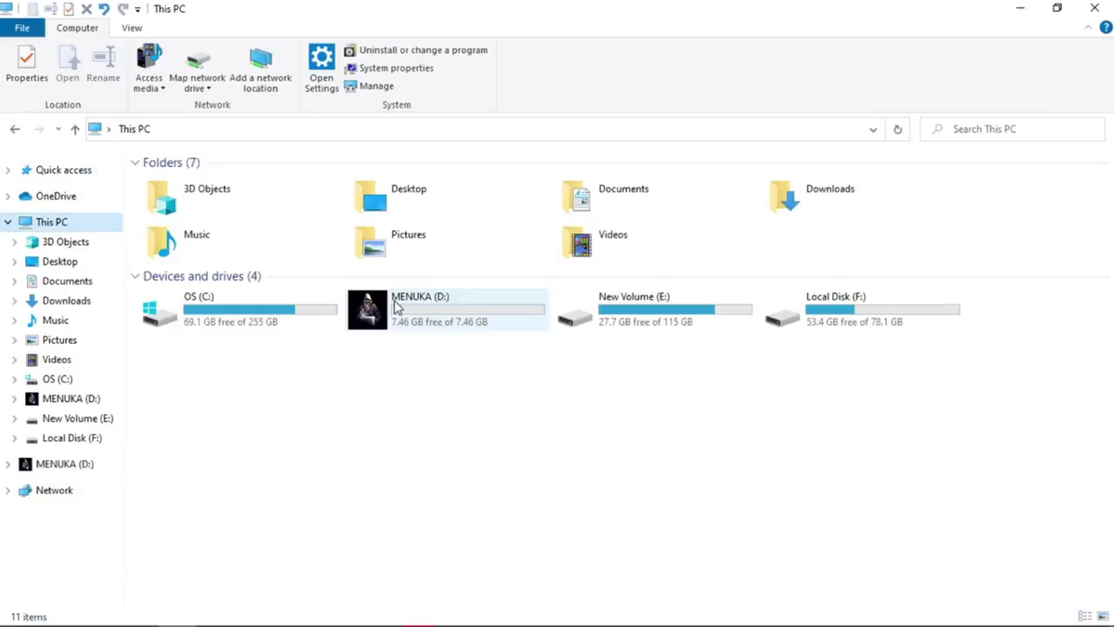
key("ctrl+shift+4")
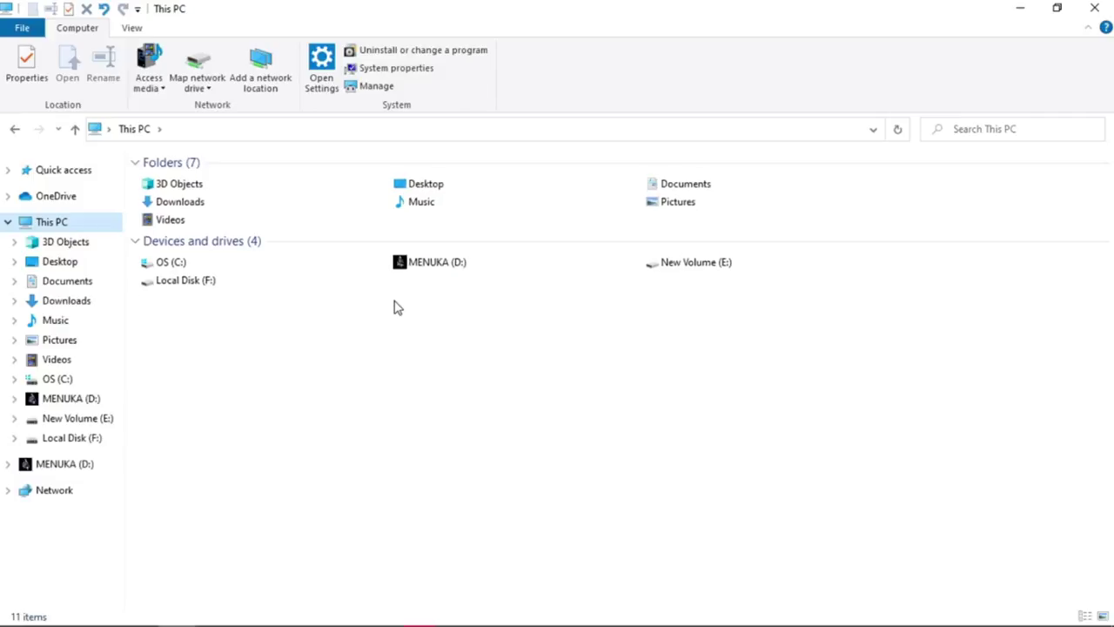
key("ctrl+shift+5")
key("ctrl+shift+4")
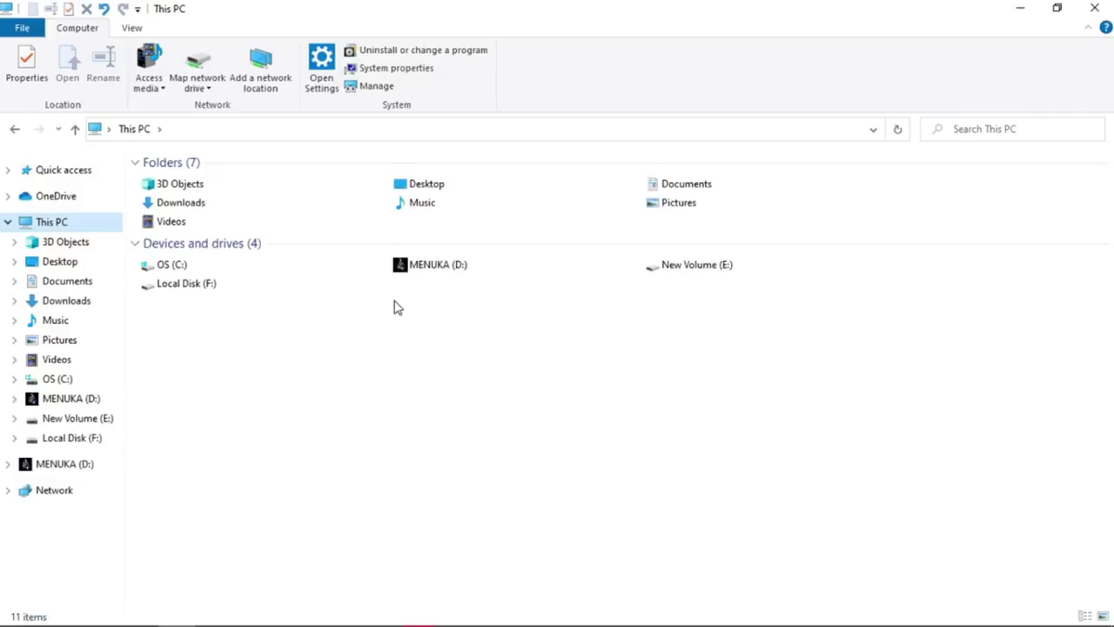
key("ctrl+shift+3")
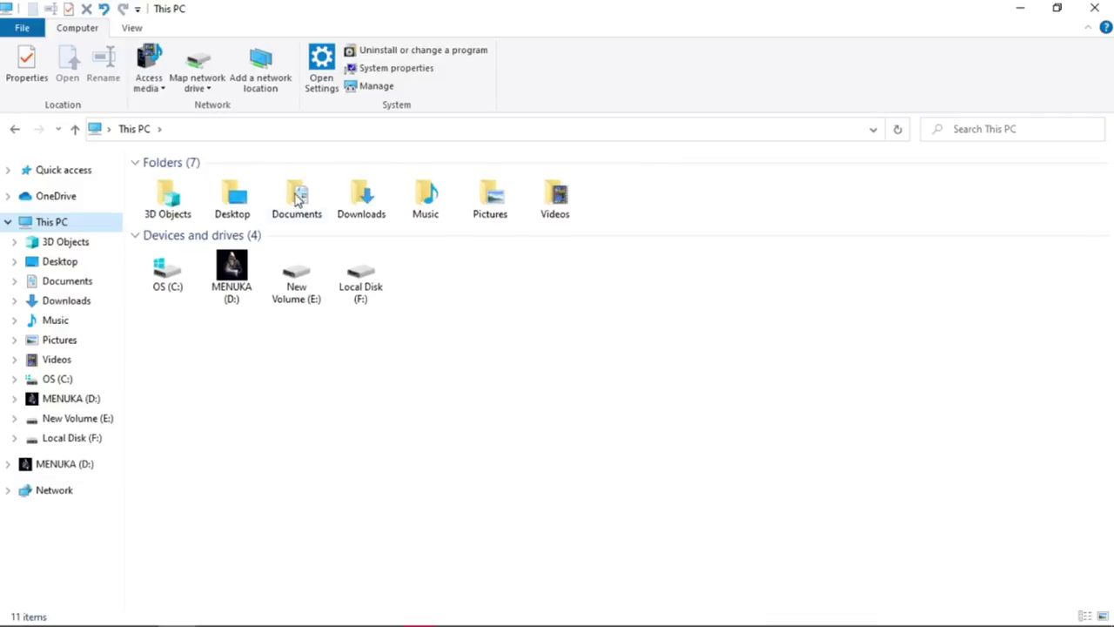
- Switch This PC to Extra large icons, select MENUKA (D:), then settle on Large icons
left_click(131, 28)
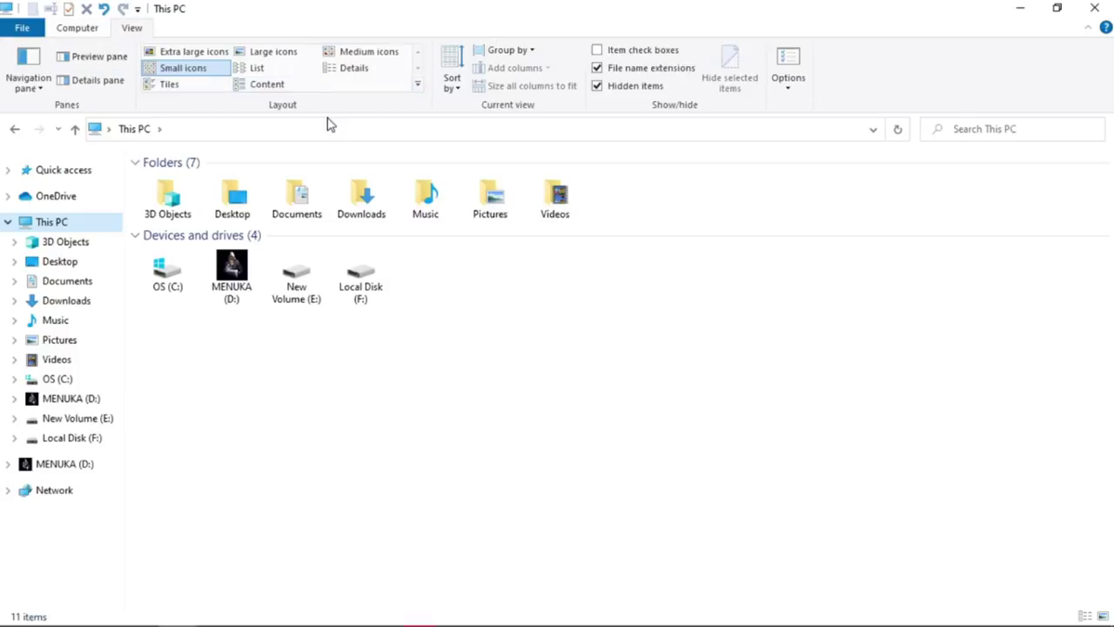
left_click(213, 51)
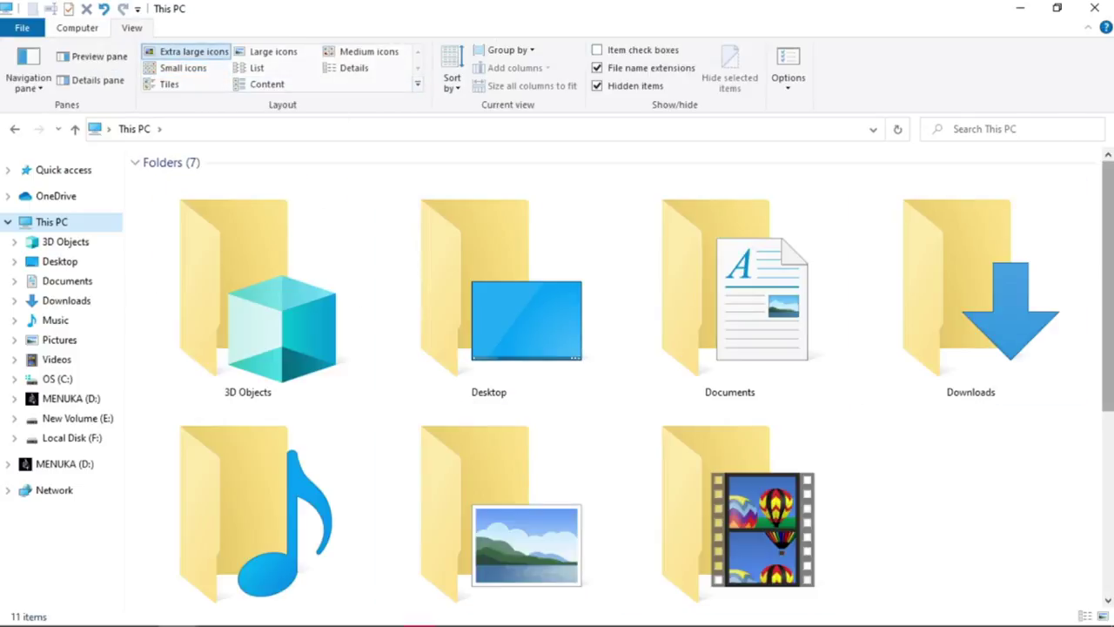
left_click(1099, 569)
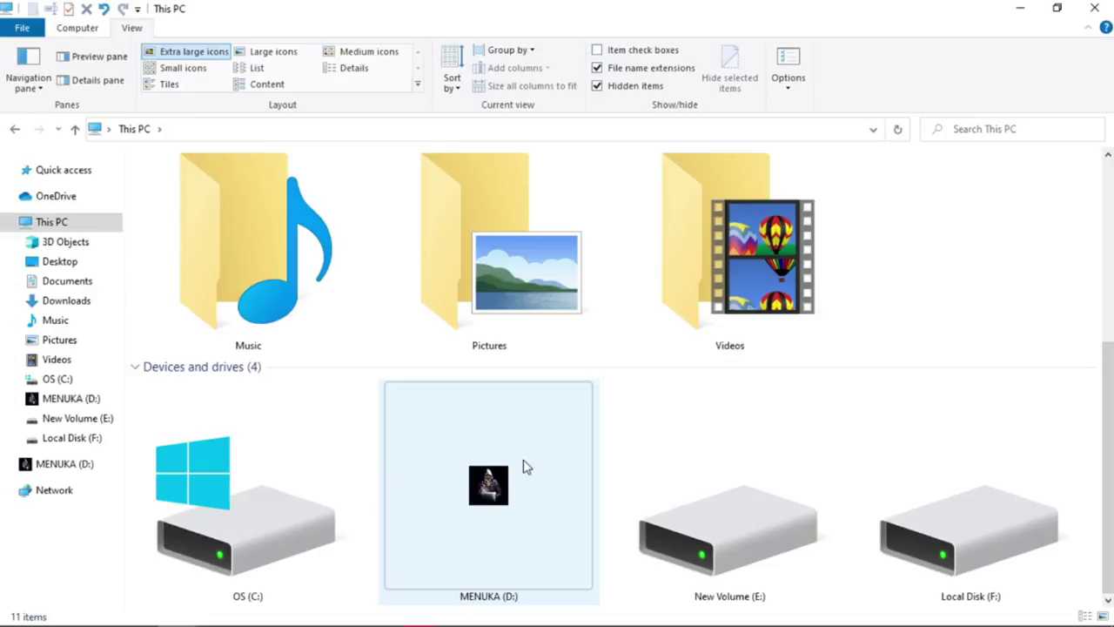
left_click(274, 50)
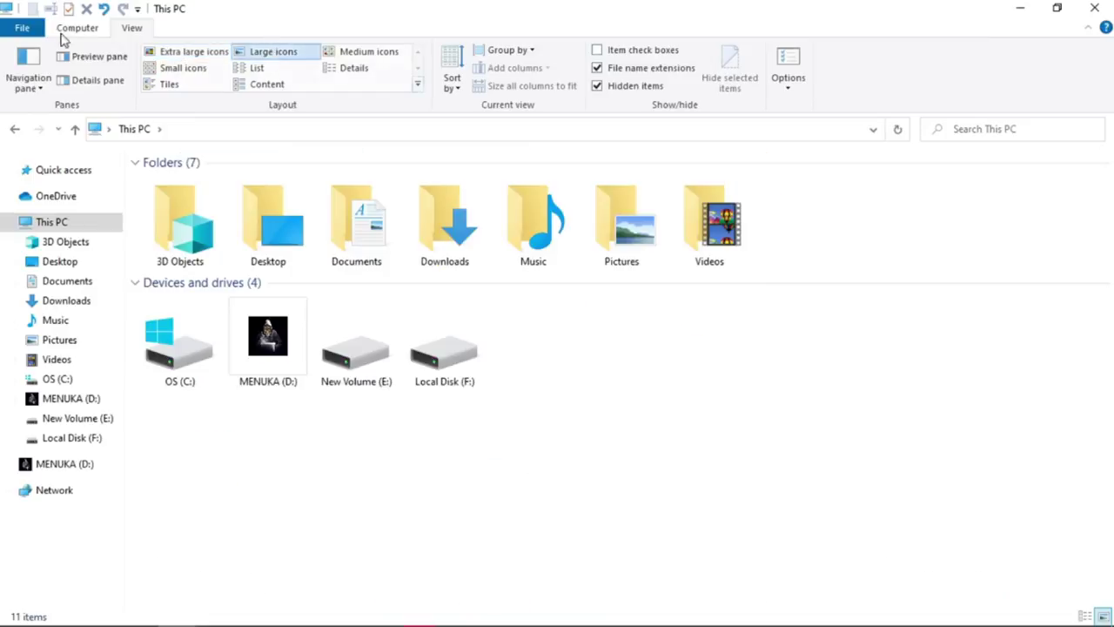
left_click(77, 28)
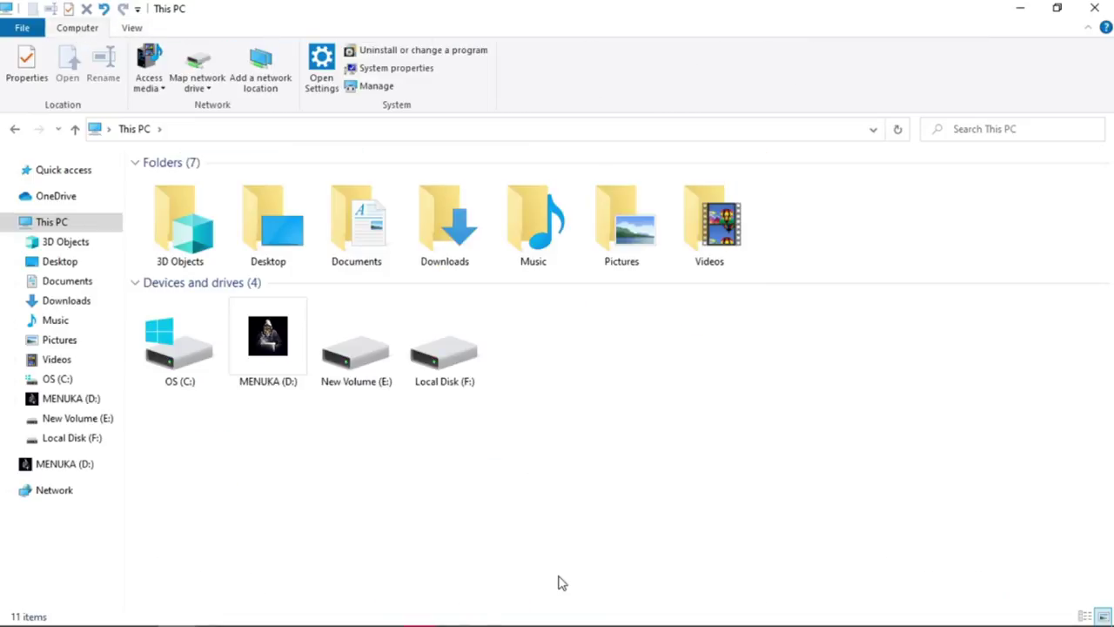